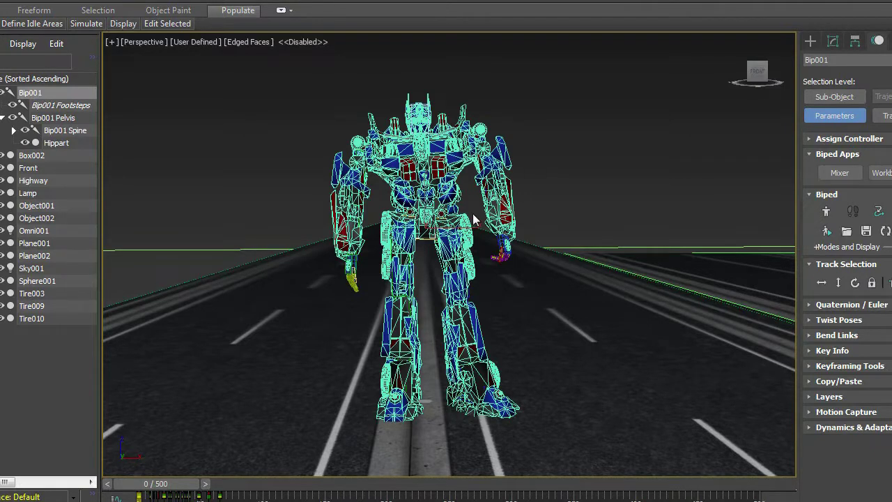
Dismiss the Biped Obsolete File warning and play the newly applied walk animation.
scroll(430, 260, "down", 5)
scroll(433, 260, "up", 8)
scroll(432, 260, "down", 6)
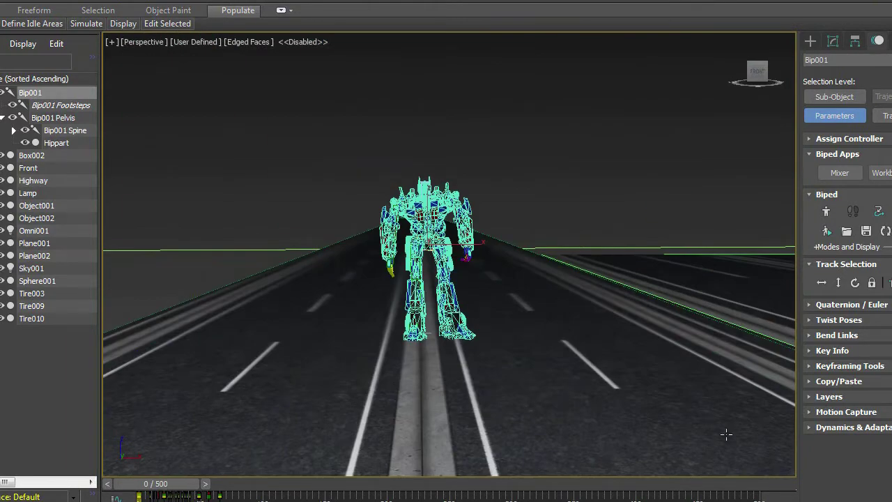
key("/")
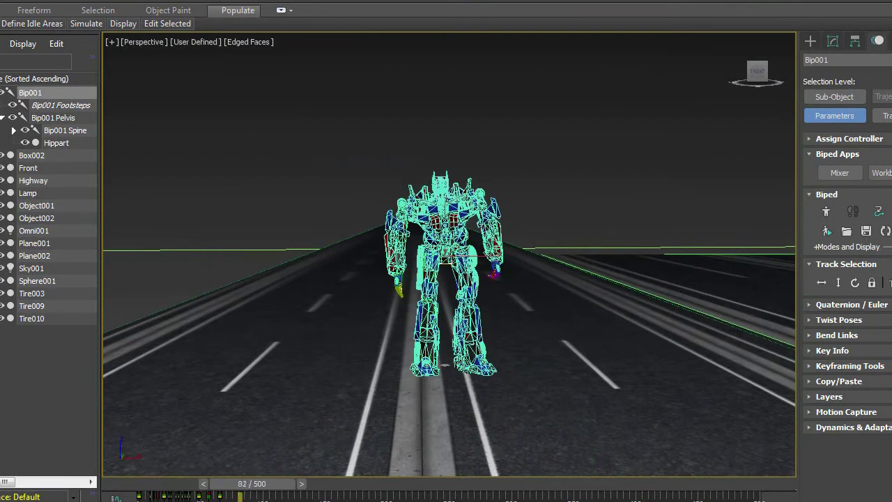
key("/")
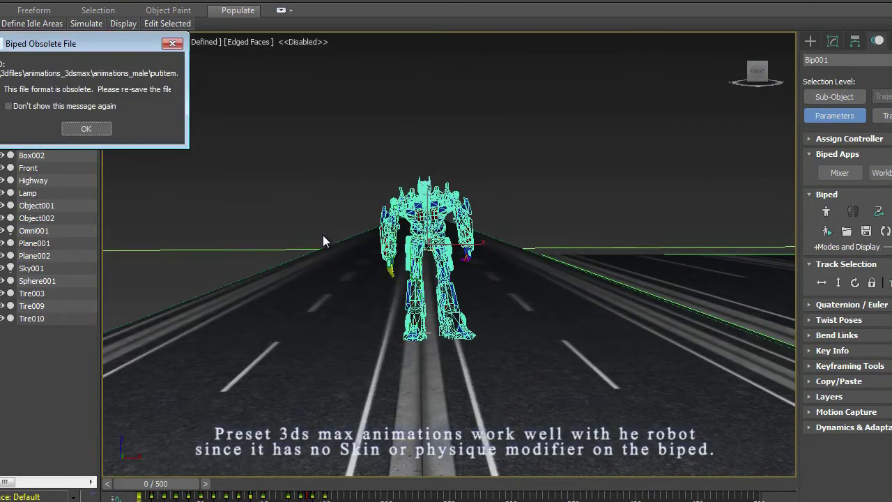
left_click(101, 131)
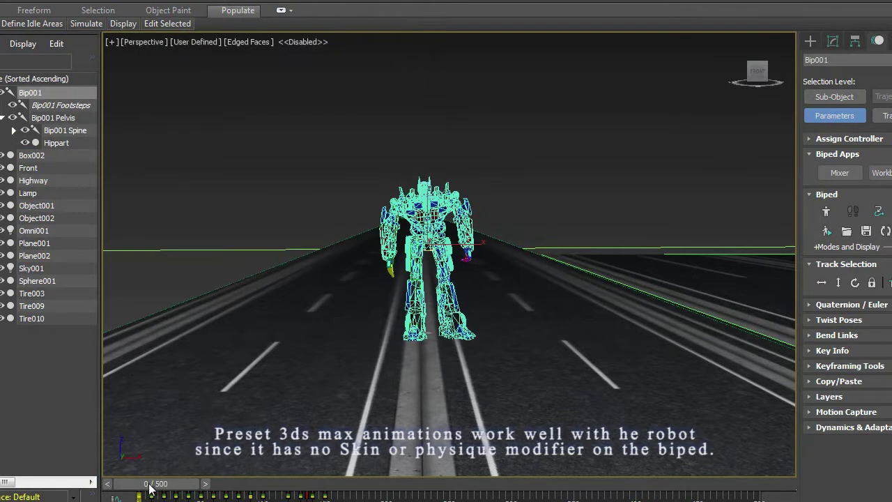
key("slash")
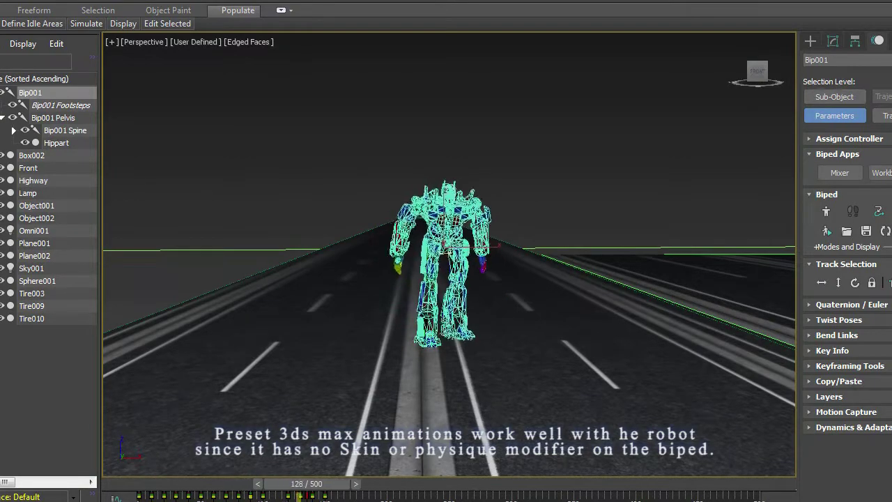
Inspect Chest1 in the Modify panel, then window-select the biped and all 110 robot parts.
left_click(833, 42)
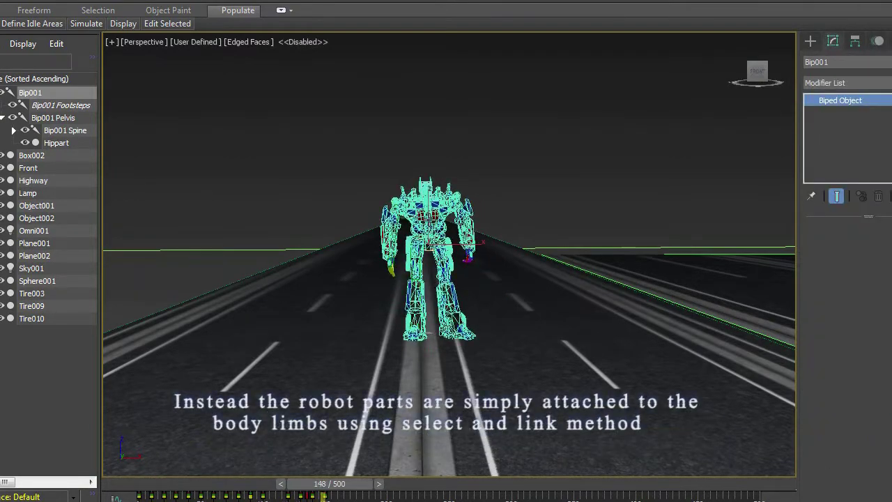
left_click(426, 212)
key("z")
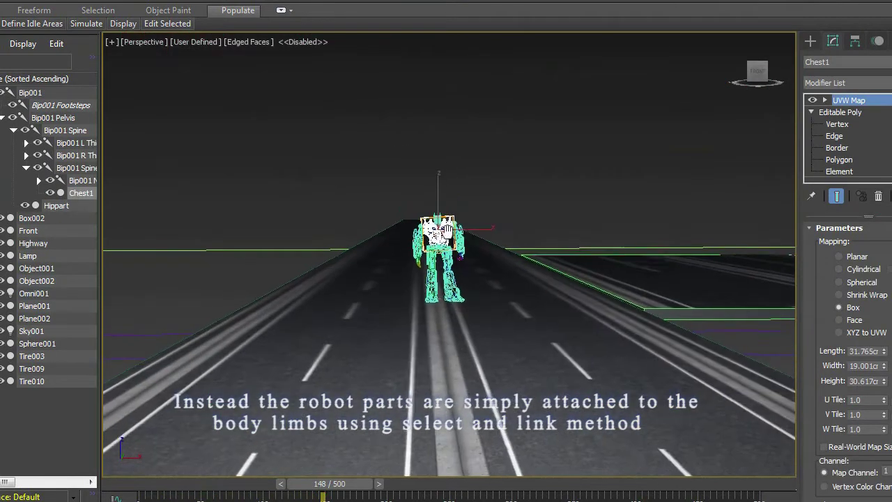
key("shift+z")
key("shift+z")
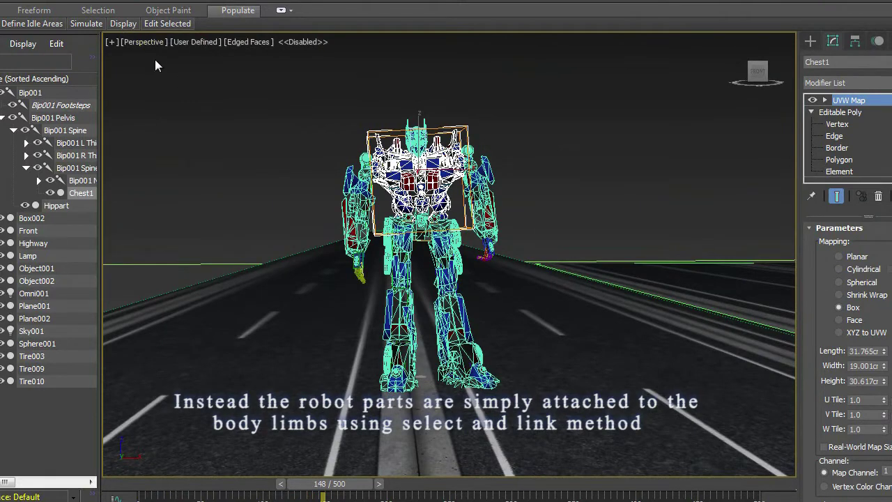
key("shift+z")
left_click_drag(249, 86, 553, 377)
key("shift+z")
key("alt+f")
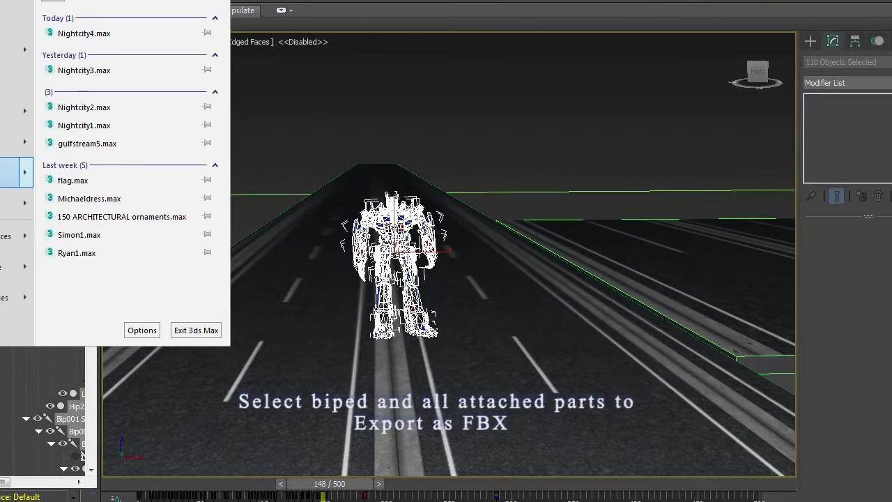
Export the selection as Robot1.FBX, replacing the existing file.
mouse_move(25, 172)
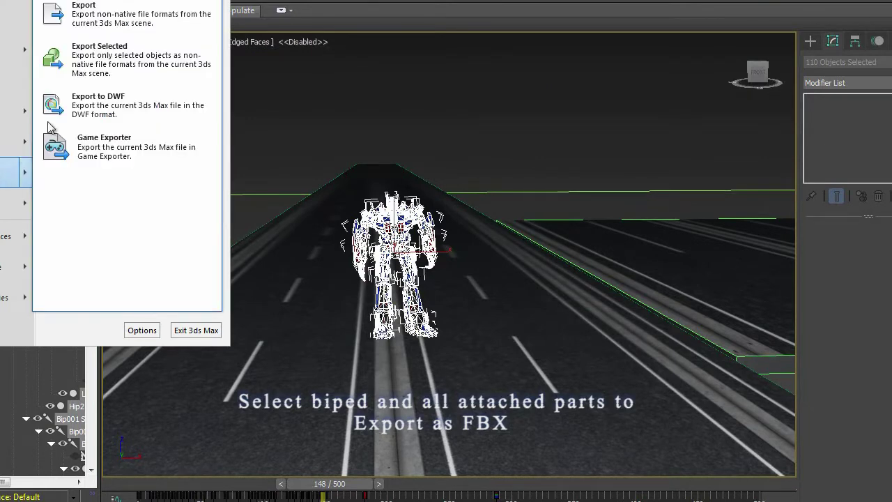
left_click(113, 56)
double_click(78, 36)
left_click(495, 308)
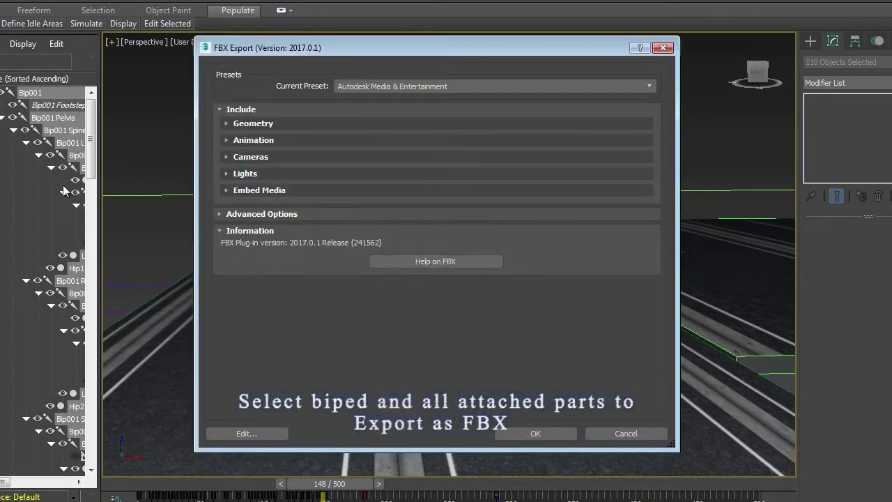
In the FBX Geometry options, turn Smoothing Groups on and TurboSmooth off.
left_click(227, 124)
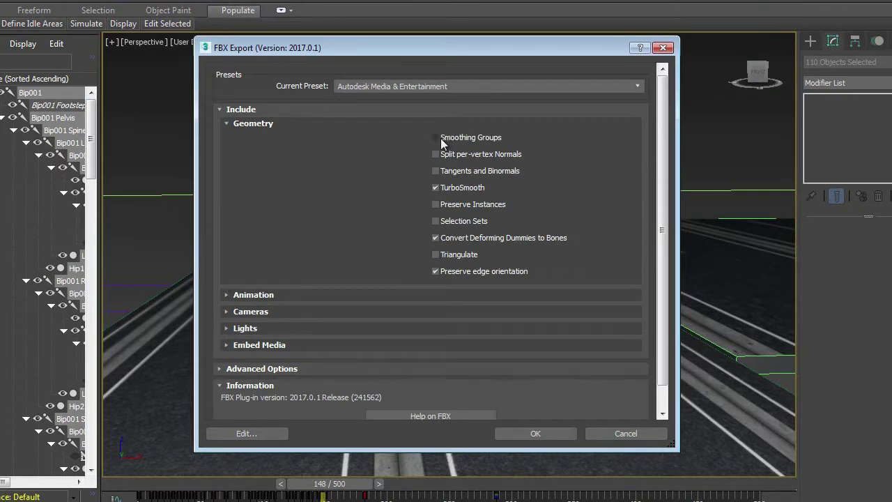
left_click(438, 189)
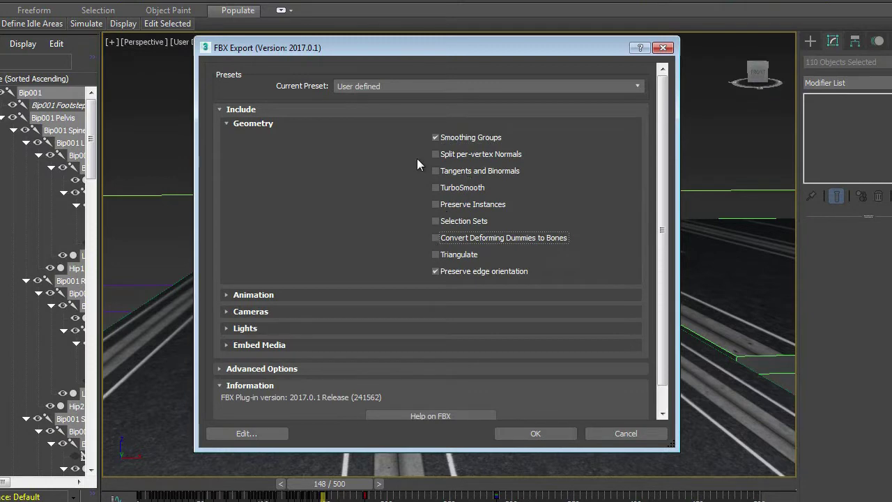
left_click(226, 295)
Turn on Bake Animation for frames 0 to 500, step 1.
scroll(237, 317, "down", 2)
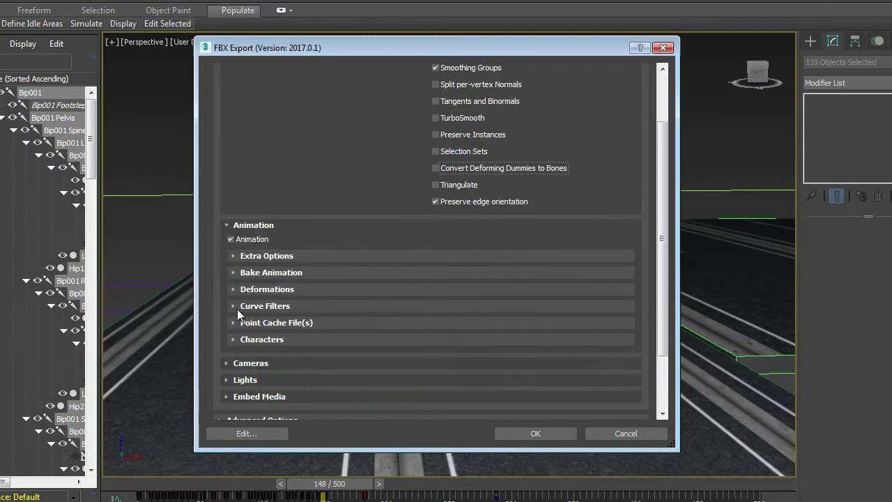
left_click(234, 256)
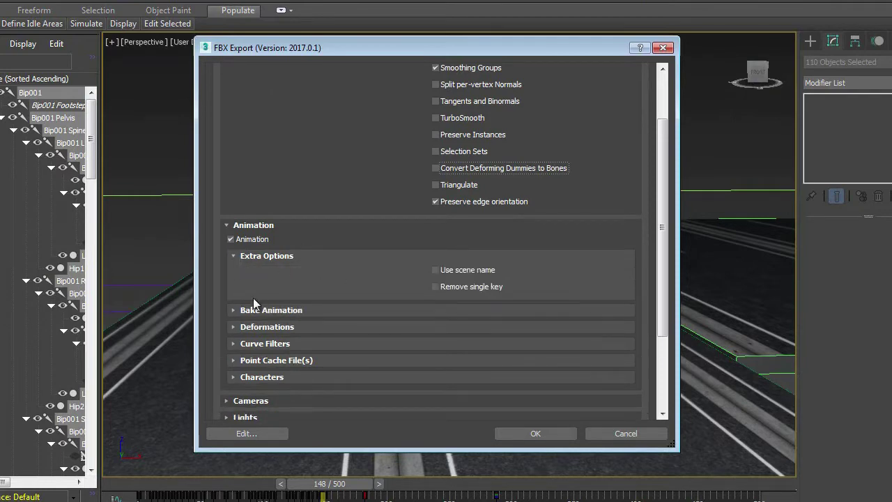
left_click(233, 311)
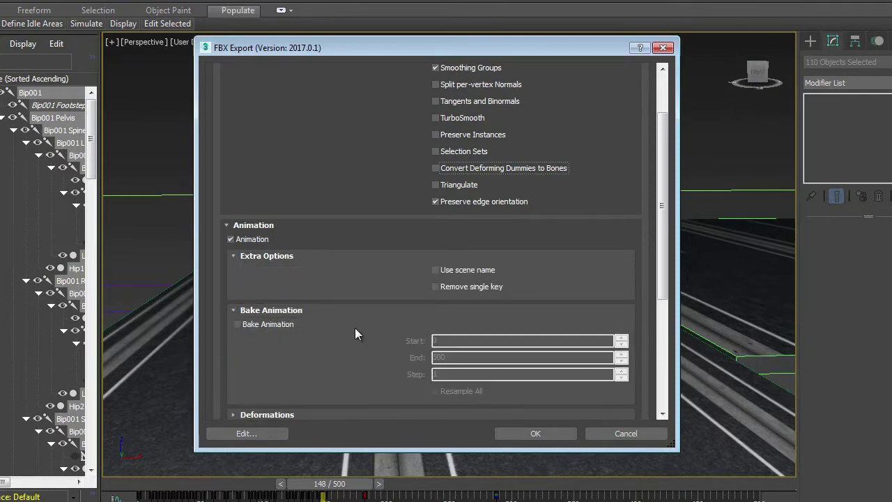
left_click(238, 325)
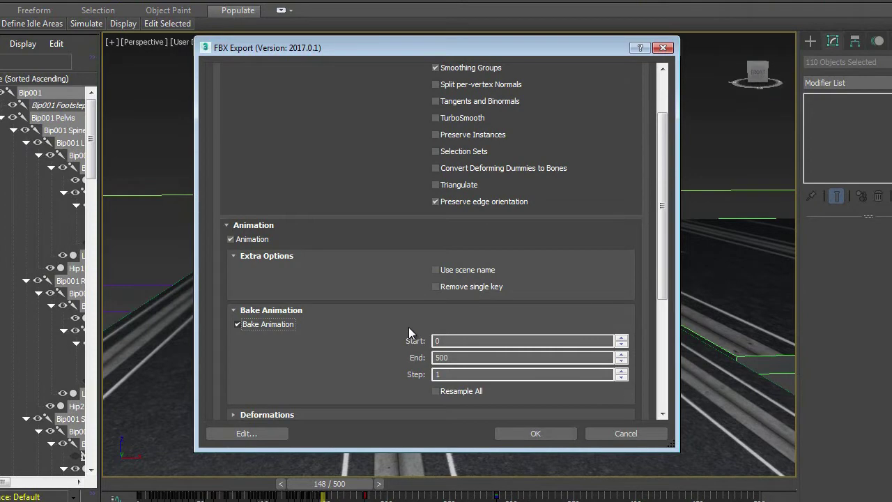
Turn off Deformations in the FBX export options.
scroll(506, 322, "down", 2)
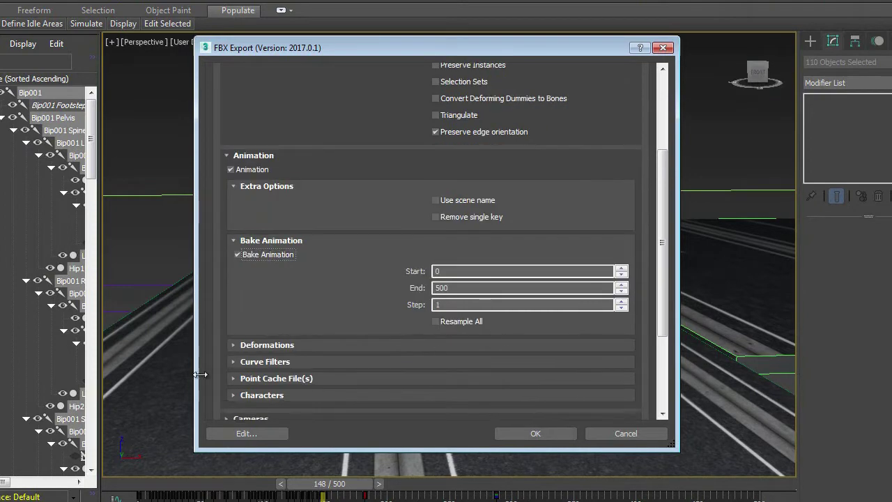
left_click(236, 344)
scroll(259, 349, "down", 2)
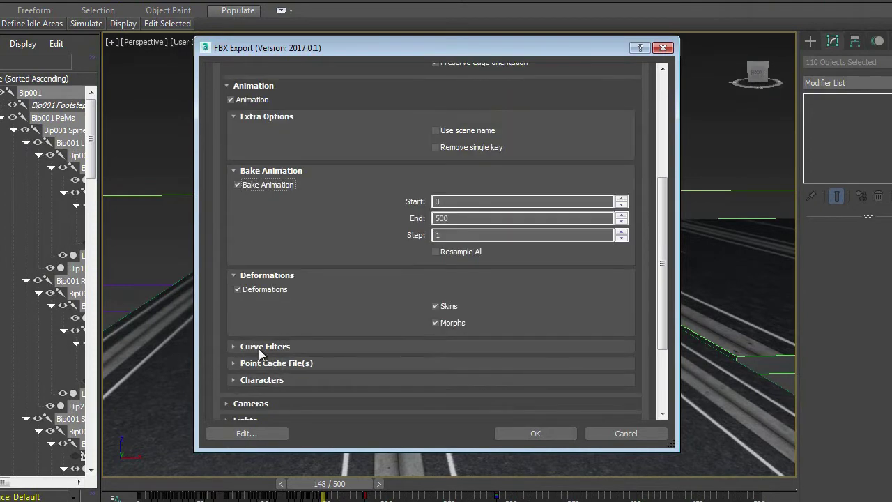
left_click(237, 292)
Review the Curve Filter and Point Cache options, then run the export.
left_click(235, 348)
scroll(235, 348, "down", 2)
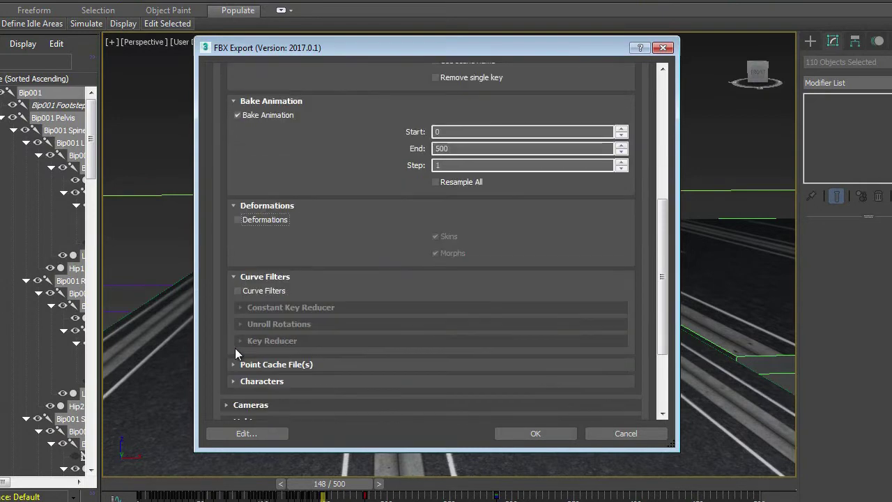
left_click(228, 366)
scroll(229, 367, "down", 4)
scroll(254, 351, "up", 8)
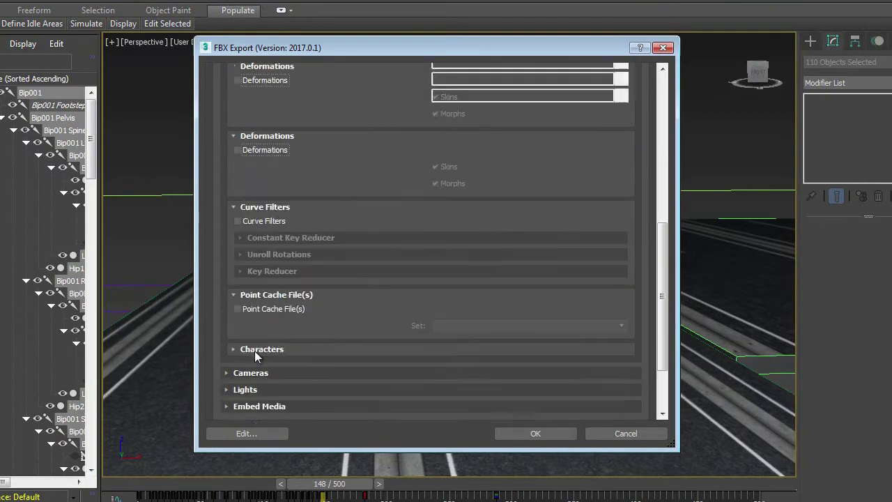
scroll(278, 321, "up", 2)
scroll(278, 321, "down", 10)
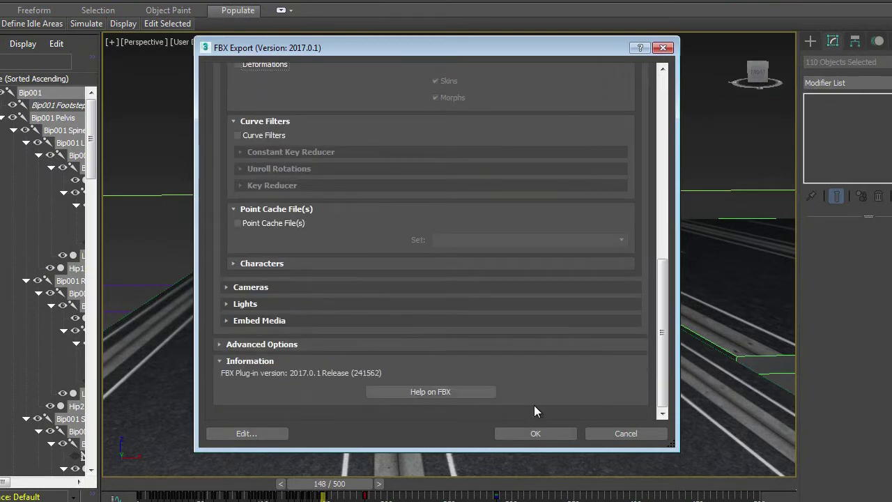
left_click(535, 434)
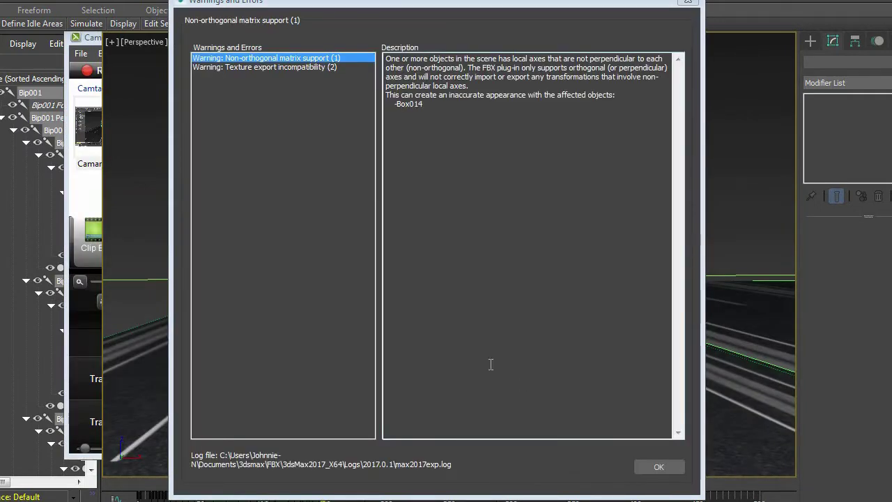
Read the texture-incompatibility and non-orthogonal matrix warnings, then close the report.
left_click(301, 67)
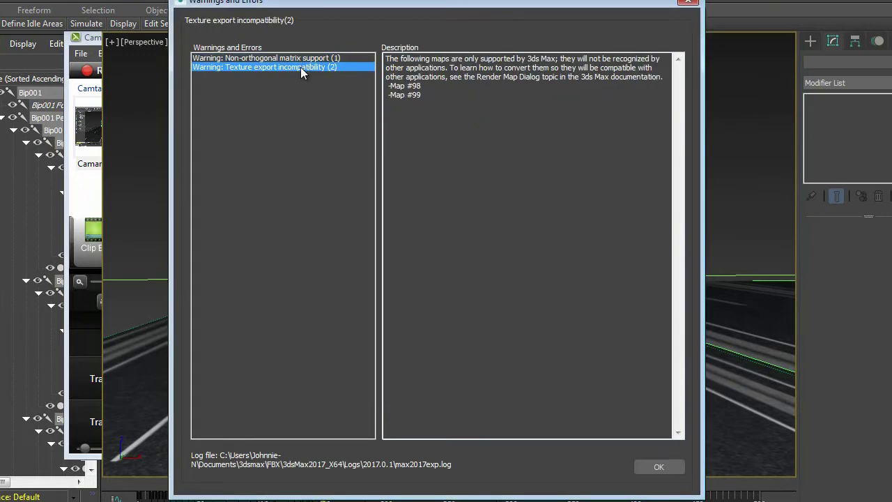
left_click(300, 58)
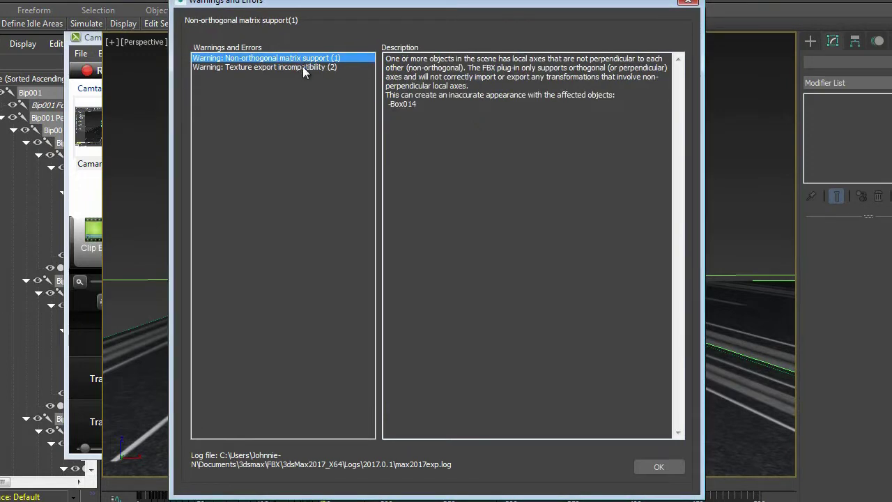
left_click(303, 66)
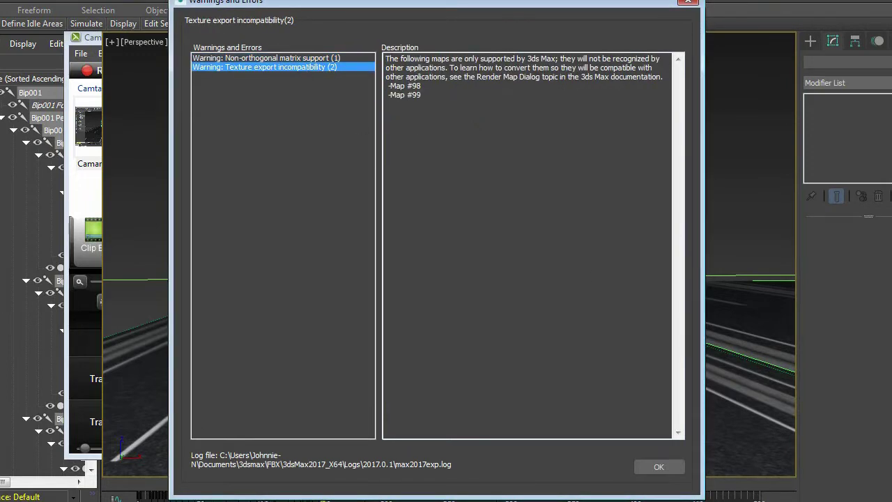
left_click(671, 467)
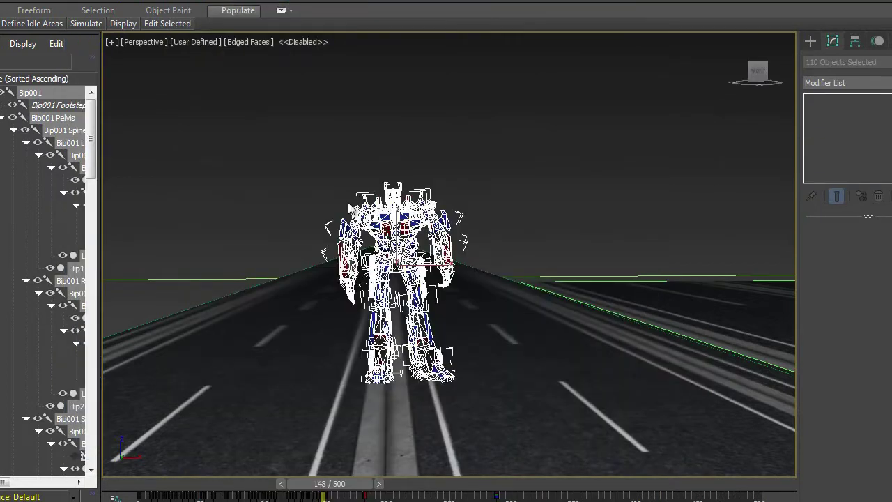
Go fullscreen and import Robot1.FBX into /Game/Animcharacter/Robot/Robot1.
left_click(431, 208)
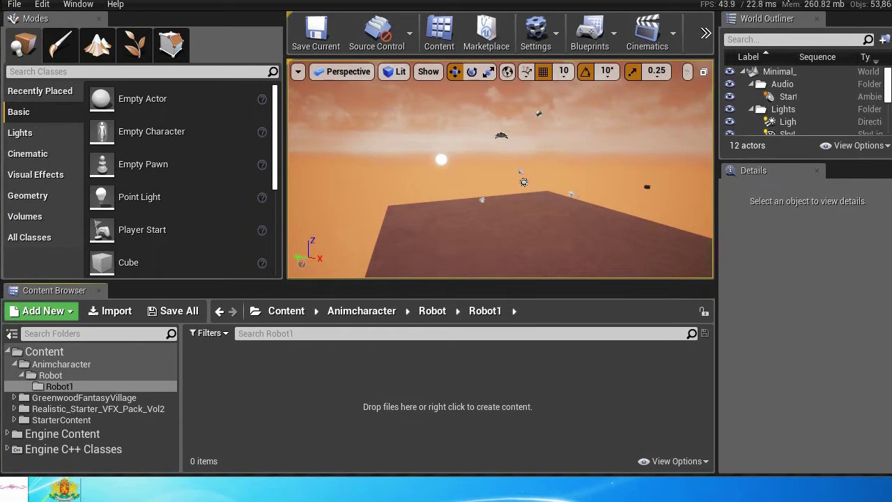
key("shift+F11")
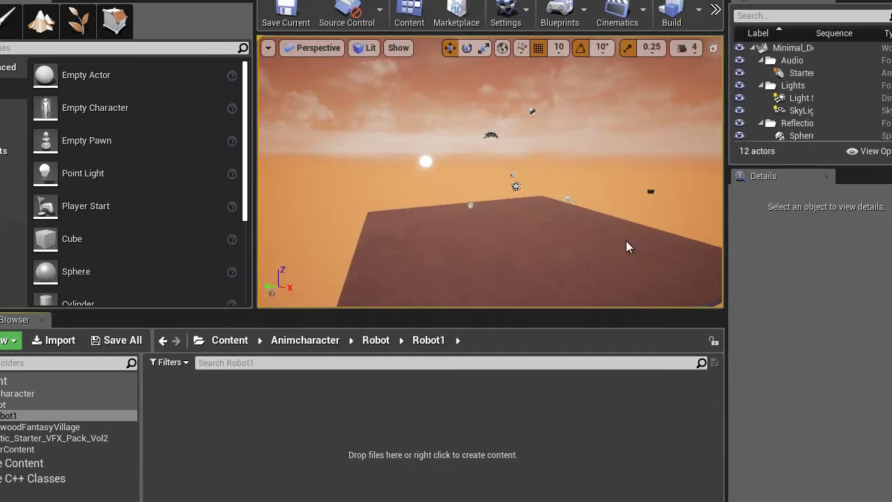
right_click(362, 470)
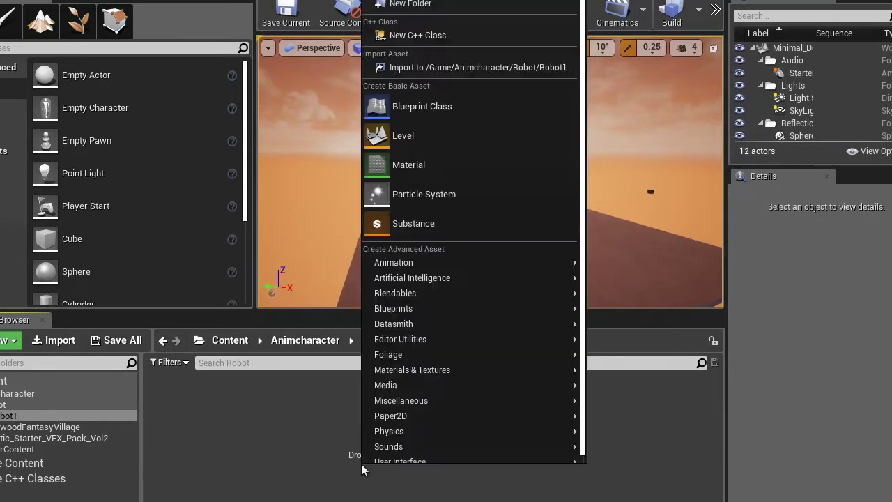
left_click(439, 68)
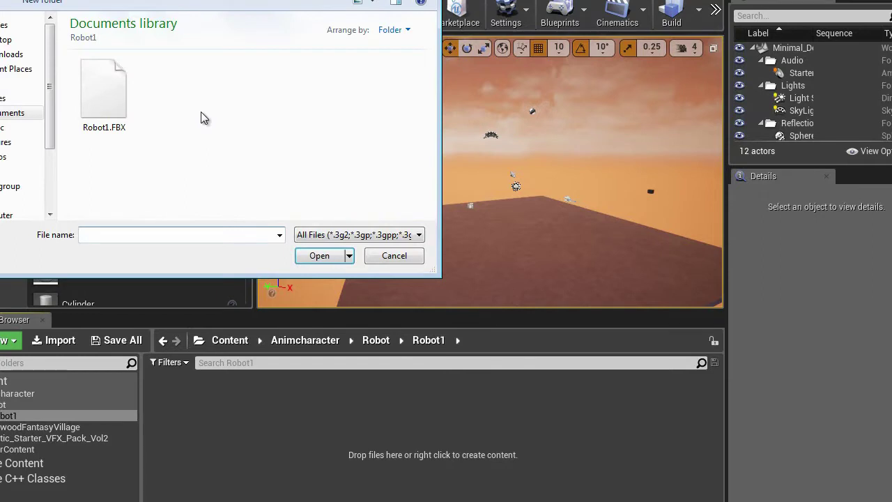
double_click(98, 100)
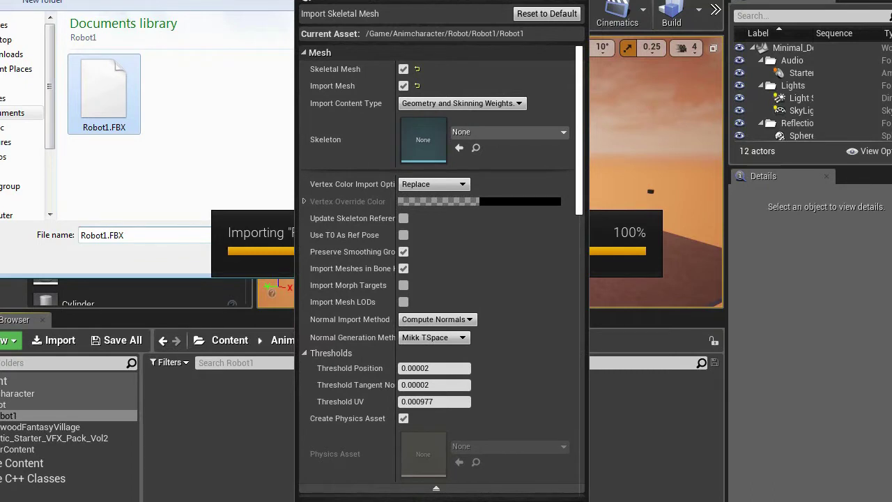
Accept the Import Skeletal Mesh options with Import All.
left_click(532, 456)
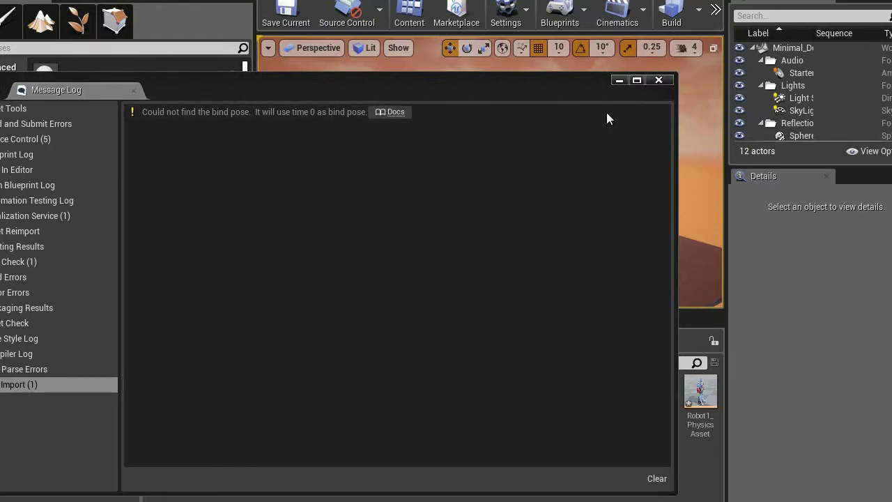
Drag Robot1 into the level, focus on it and set its uniform scale to 6.
left_click(659, 79)
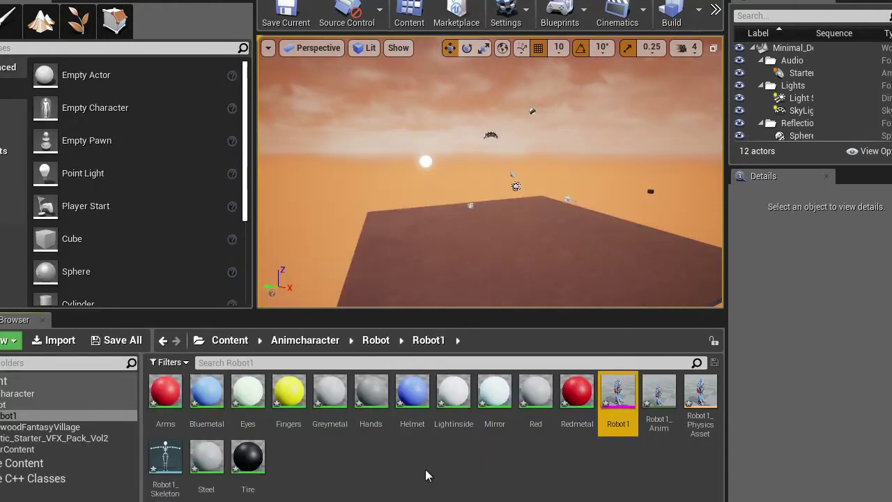
mouse_move(632, 395)
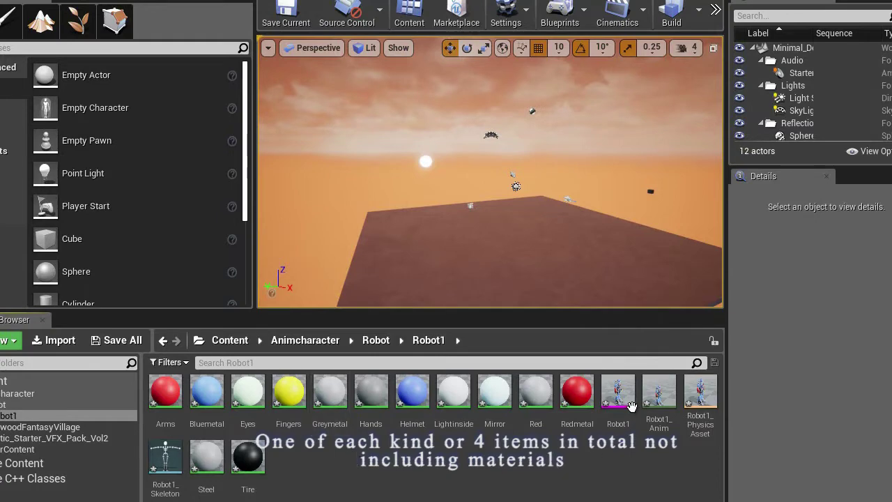
left_click(621, 401)
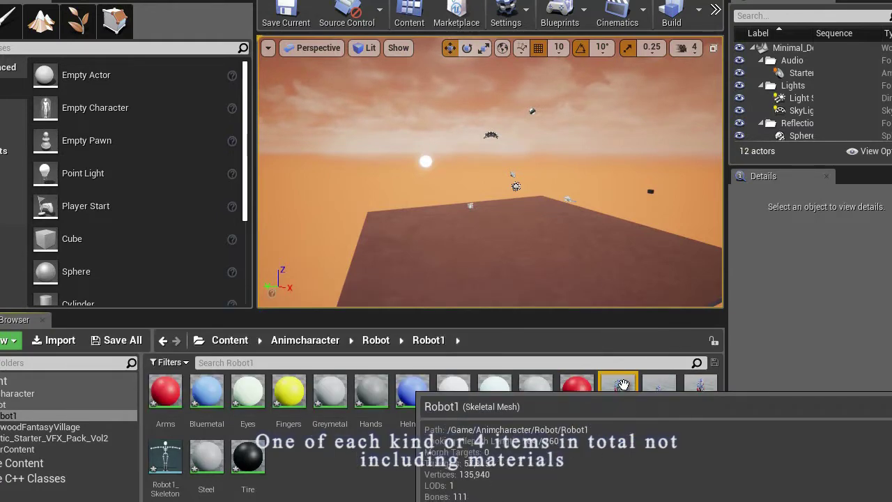
left_click_drag(621, 403, 516, 267)
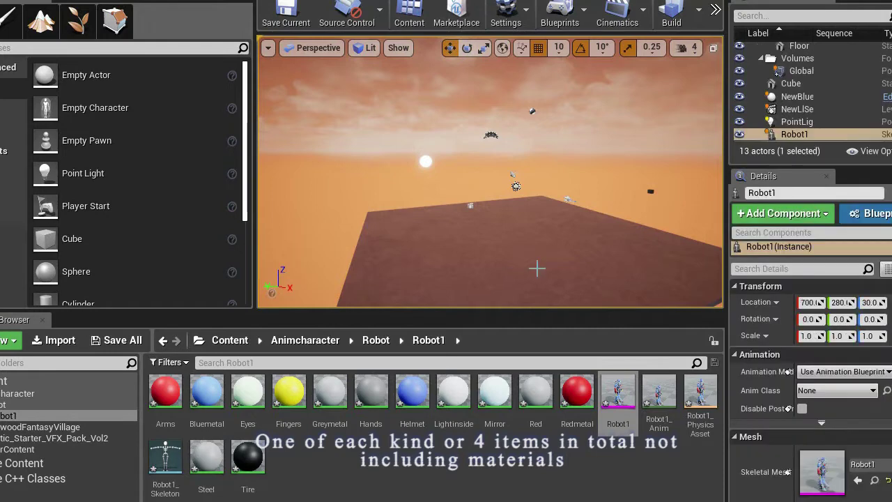
key("f")
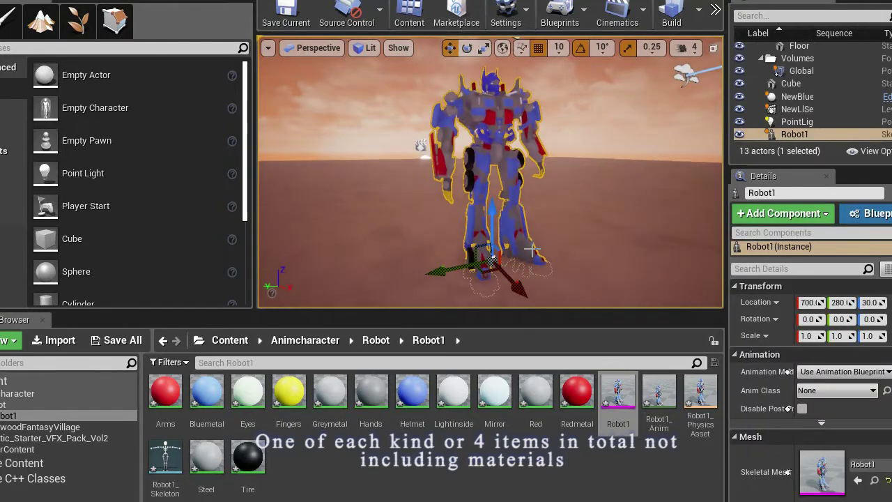
scroll(538, 211, "down", 3)
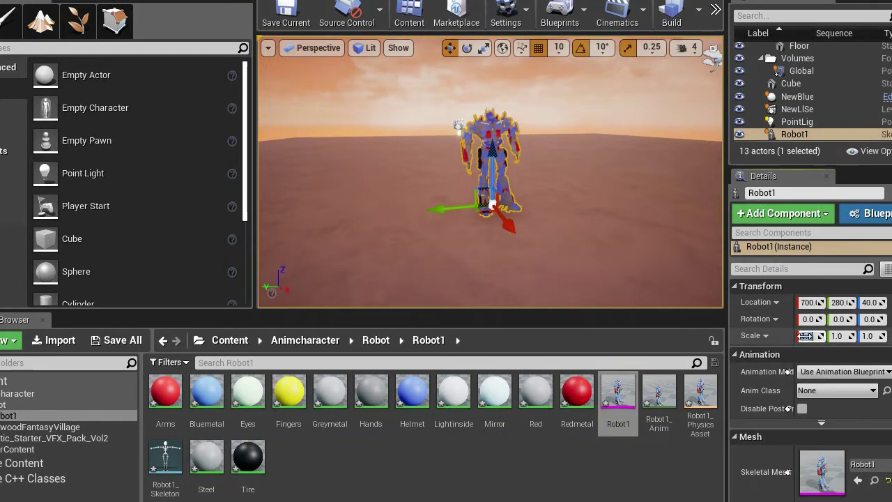
type("6")
key("Tab")
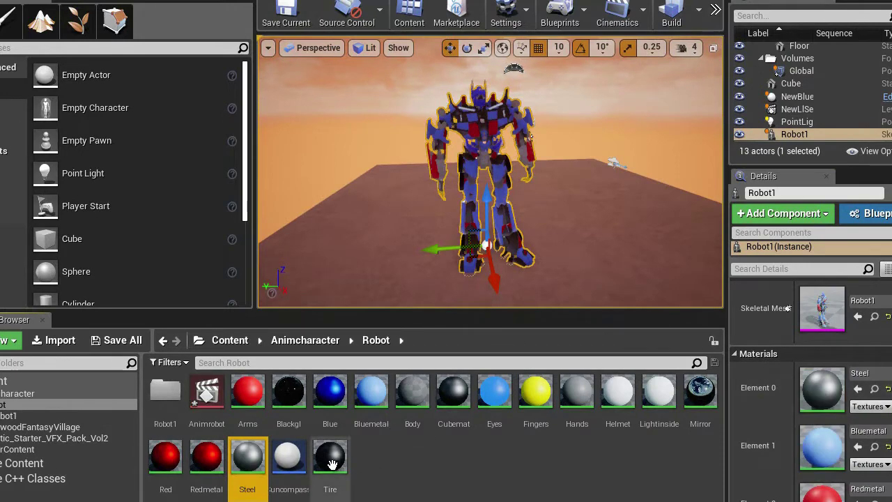
Assign Robot-folder materials such as Tire, Blue and Steel to Robot1, then rotate it forward.
scroll(871, 439, "down", 4)
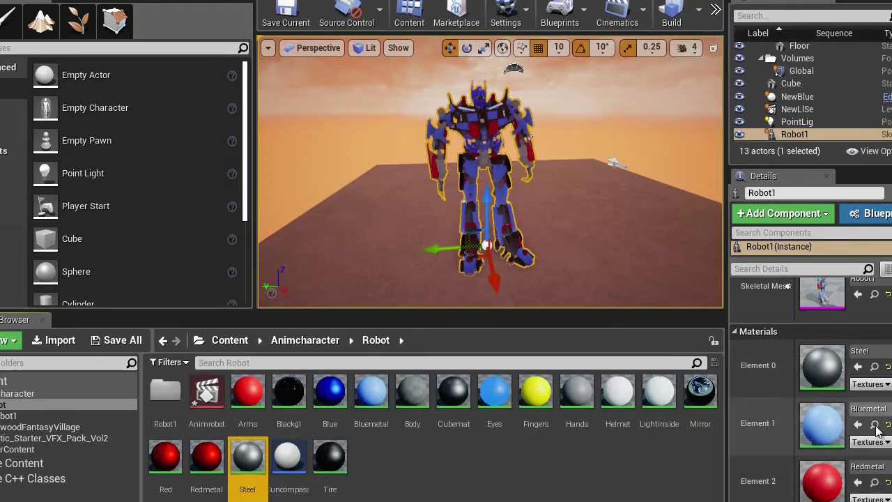
scroll(870, 441, "down", 2)
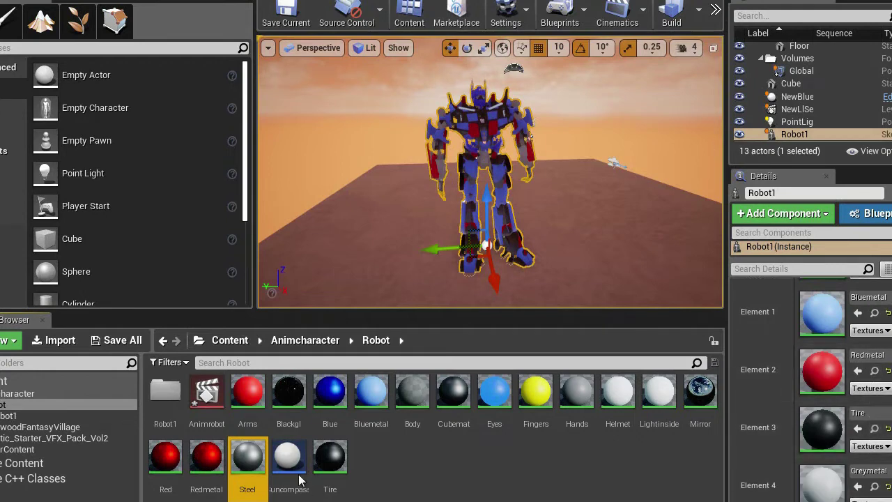
left_click_drag(247, 457, 829, 480)
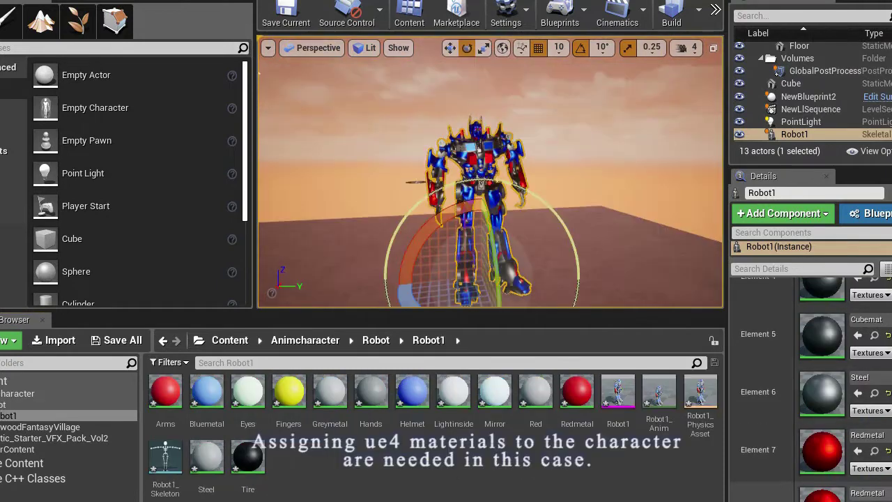
left_click(376, 340)
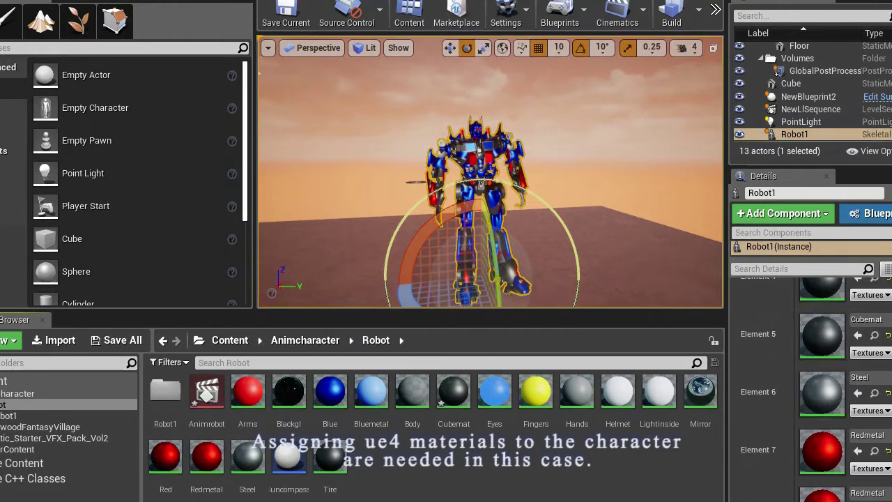
scroll(809, 383, "down", 6)
scroll(808, 384, "up", 3)
scroll(811, 389, "up", 6)
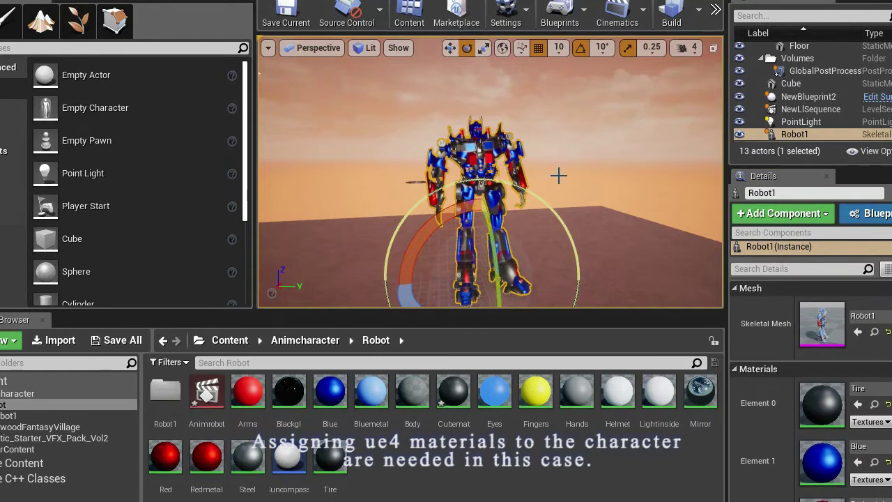
left_click_drag(560, 175, 480, 184)
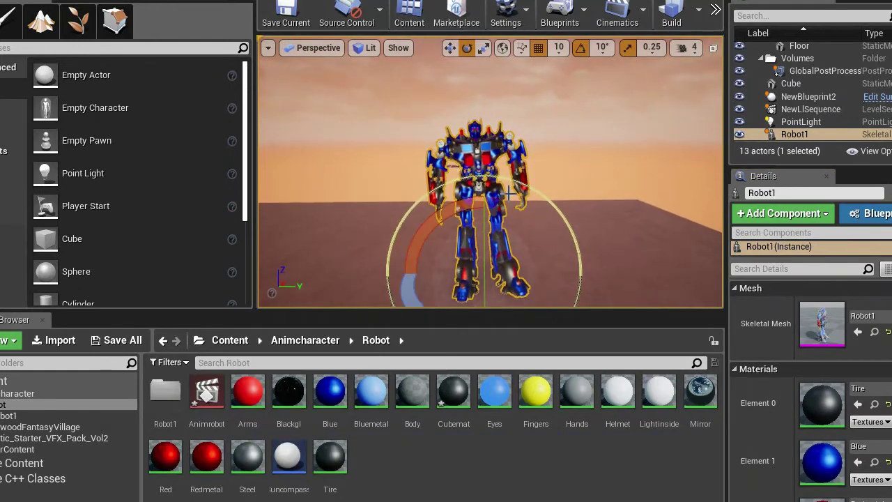
left_click(644, 20)
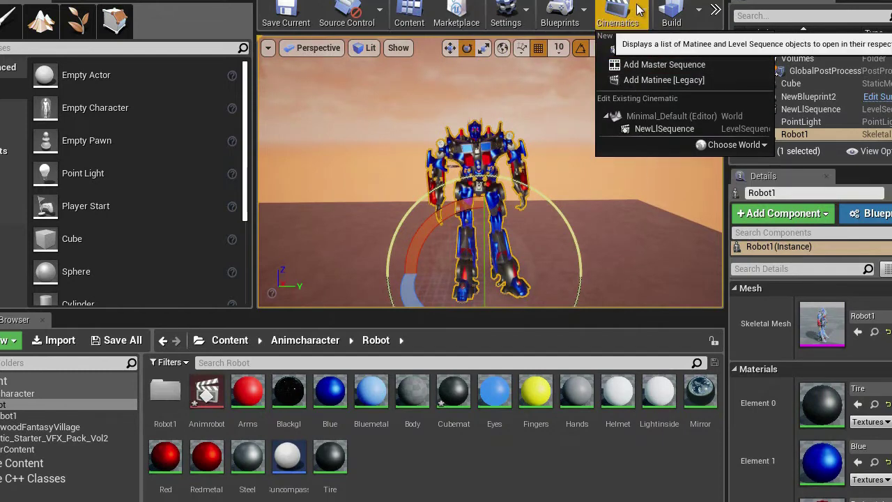
Open the Animrobot sequence, add Robot1 as a track, and lower the Sequencer window.
left_click(617, 17)
double_click(207, 394)
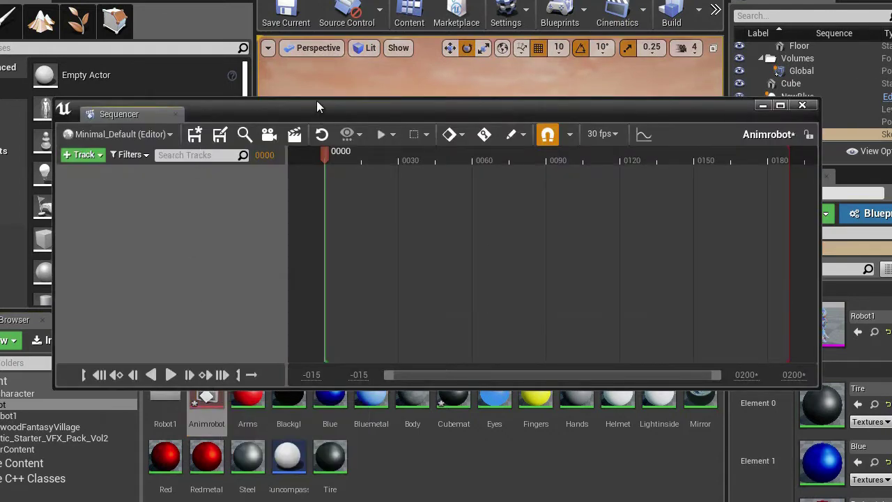
left_click_drag(317, 104, 230, 153)
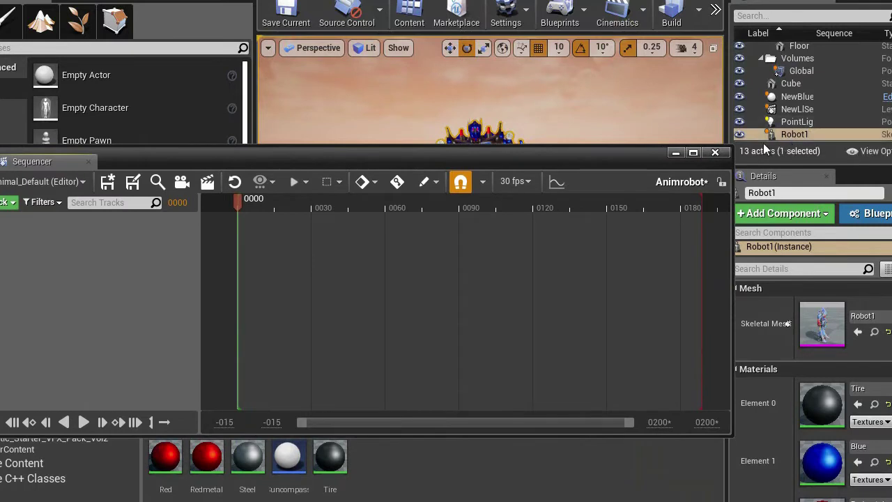
left_click_drag(776, 135, 298, 250)
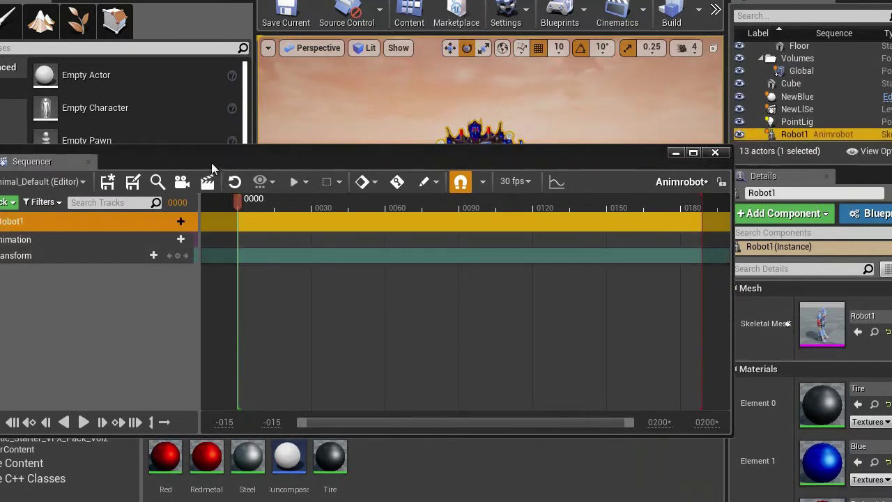
left_click_drag(284, 152, 279, 213)
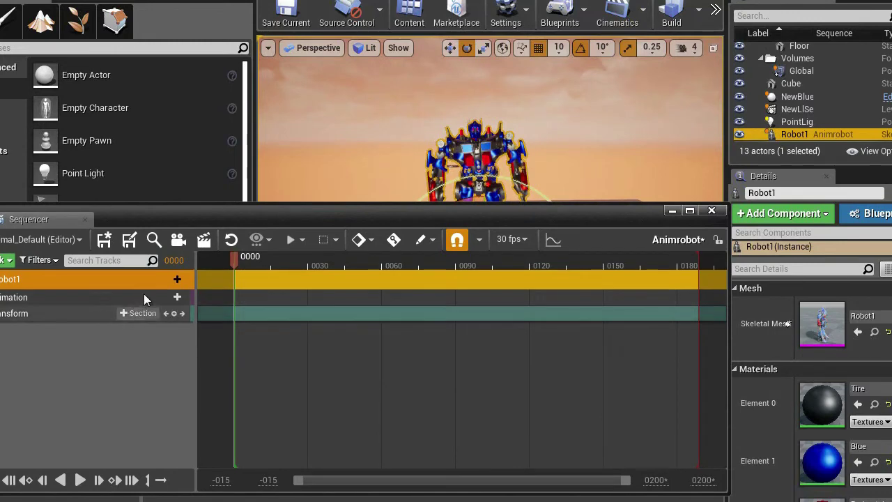
left_click(168, 279)
Add the Robot1_Anim animation to Robot1's track.
mouse_move(216, 305)
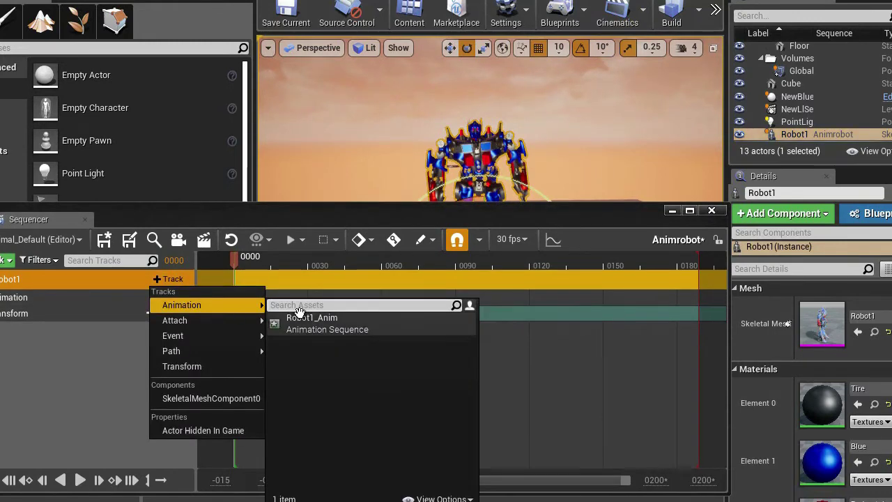
left_click(312, 333)
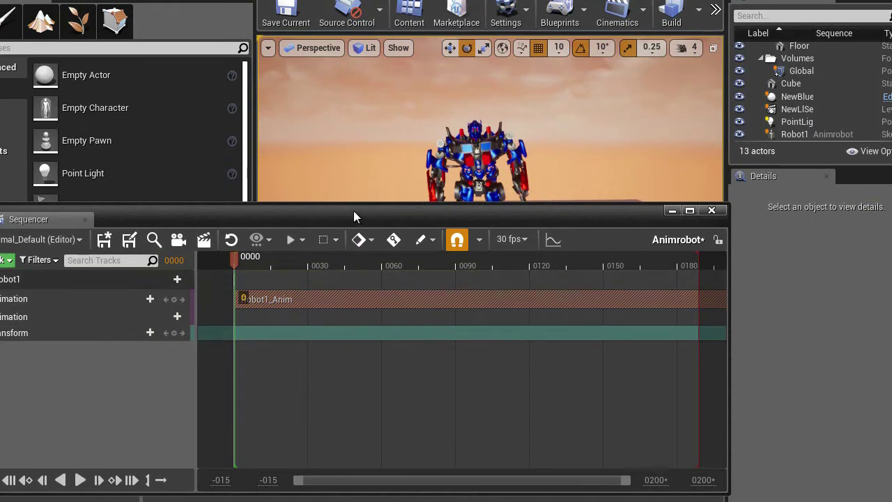
left_click_drag(353, 211, 305, 280)
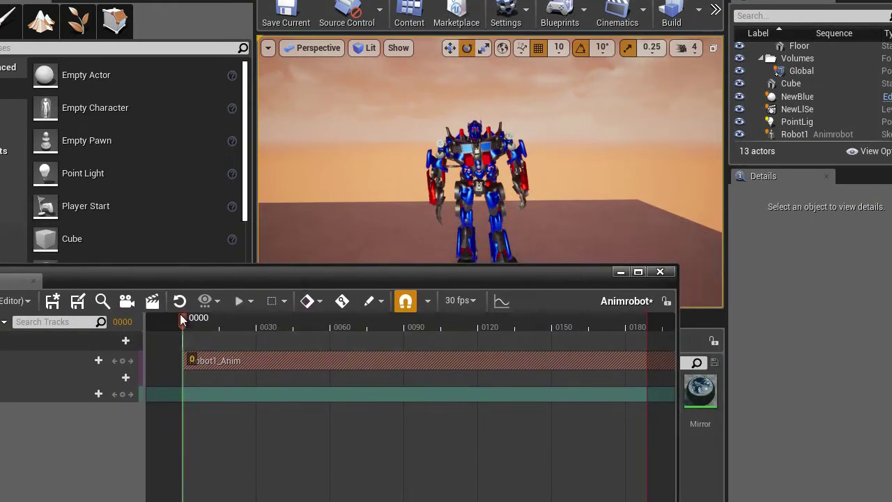
Scrub the playhead through the walk animation, then return to frame 0000.
left_click_drag(216, 321, 471, 338)
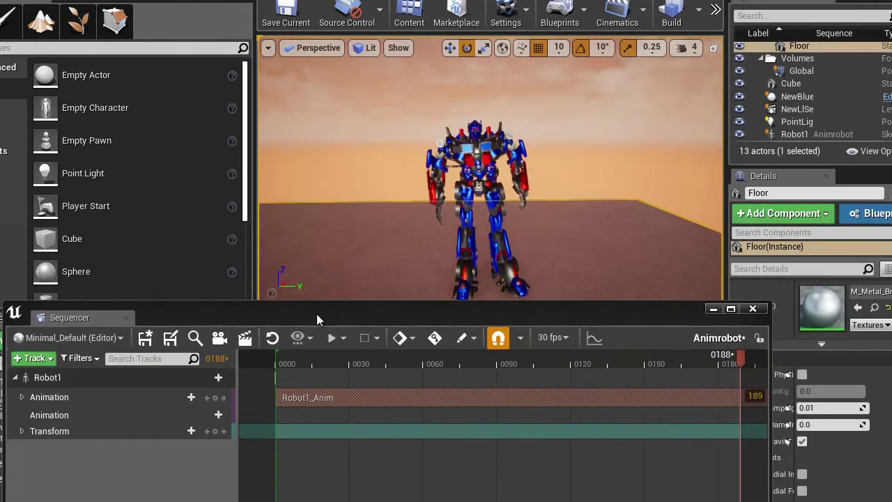
left_click_drag(318, 319, 320, 145)
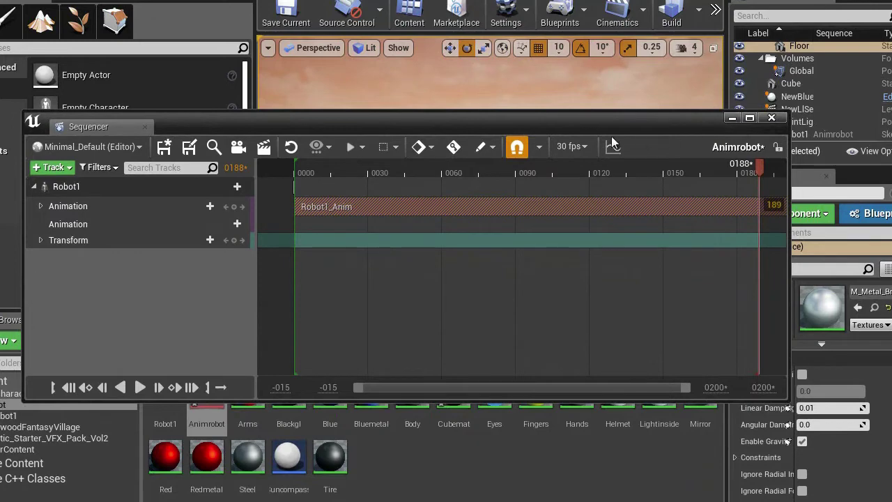
left_click_drag(595, 120, 515, 307)
scroll(502, 232, "up", 1)
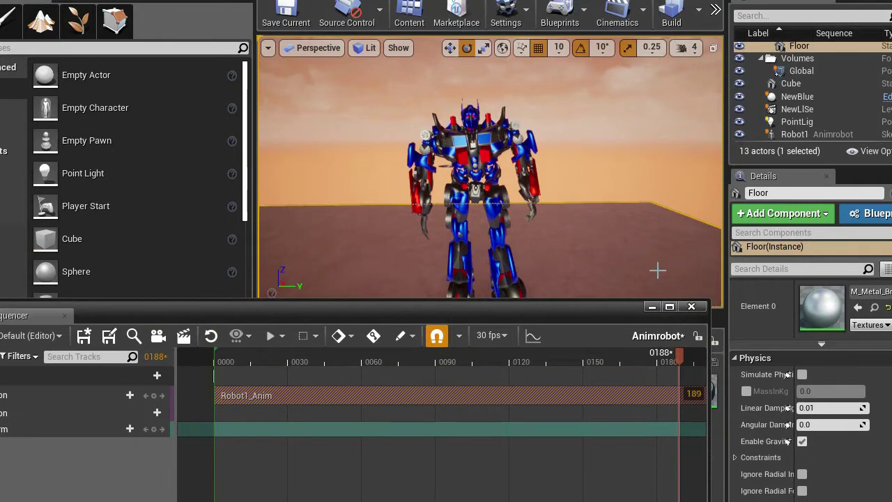
key("Home")
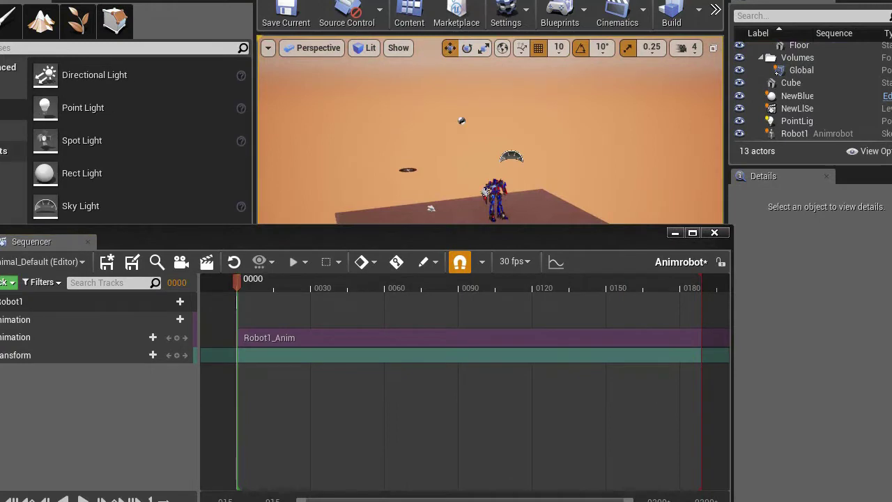
Place a Cine Camera Actor from the Cinematic category and position it to frame the whole robot.
left_click(11, 151)
left_click(11, 131)
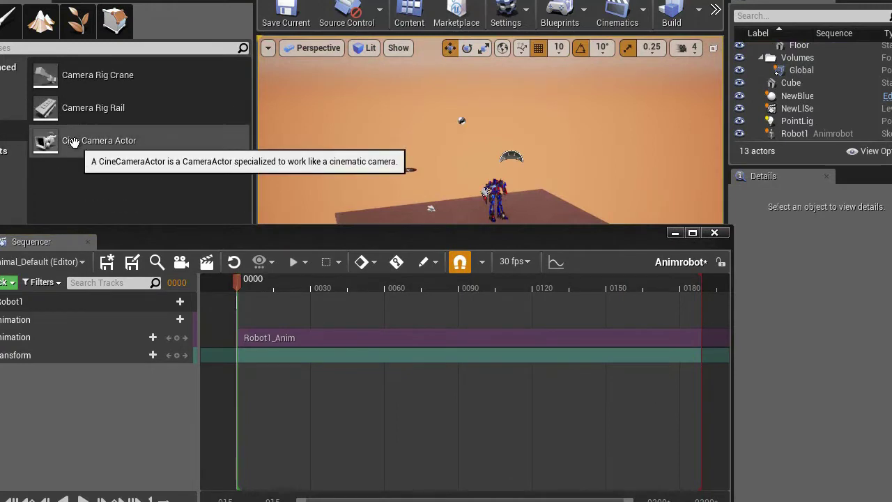
left_click_drag(74, 141, 516, 315)
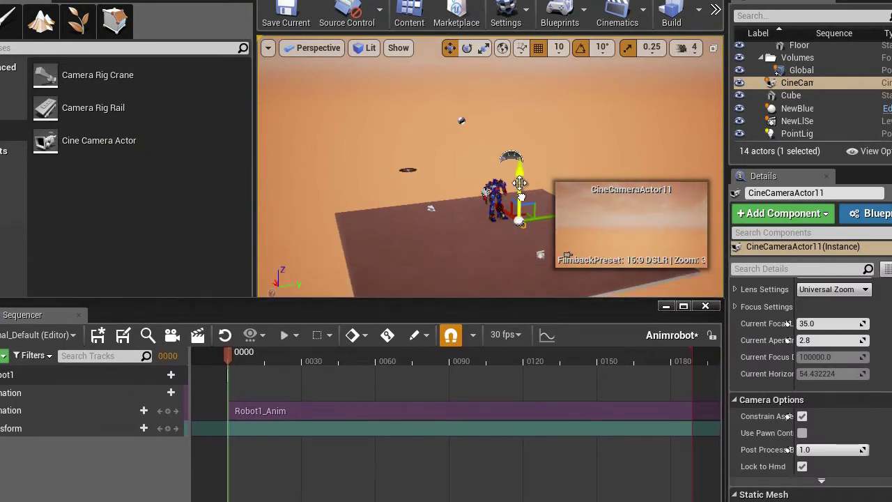
left_click_drag(518, 188, 517, 163)
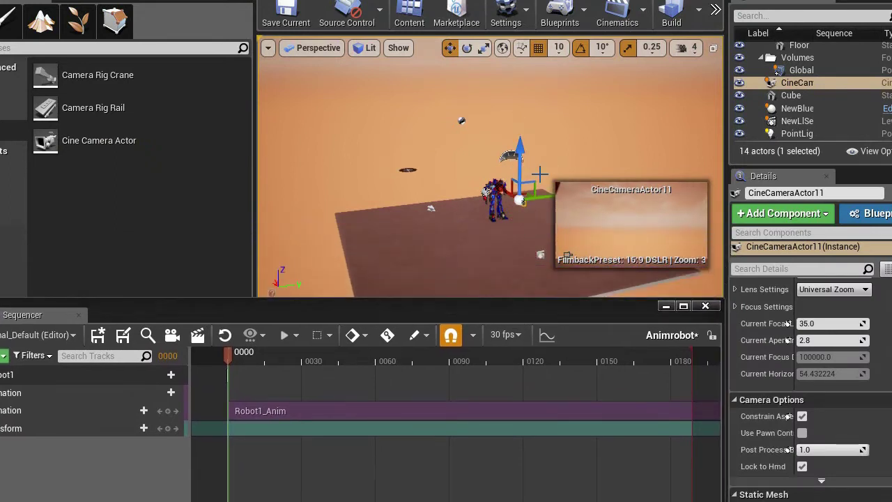
left_click_drag(540, 198, 502, 193)
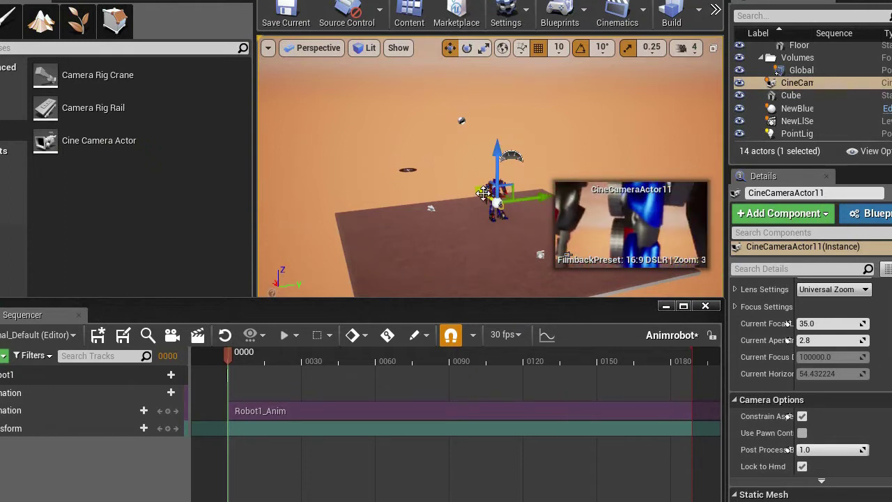
left_click_drag(487, 193, 523, 228)
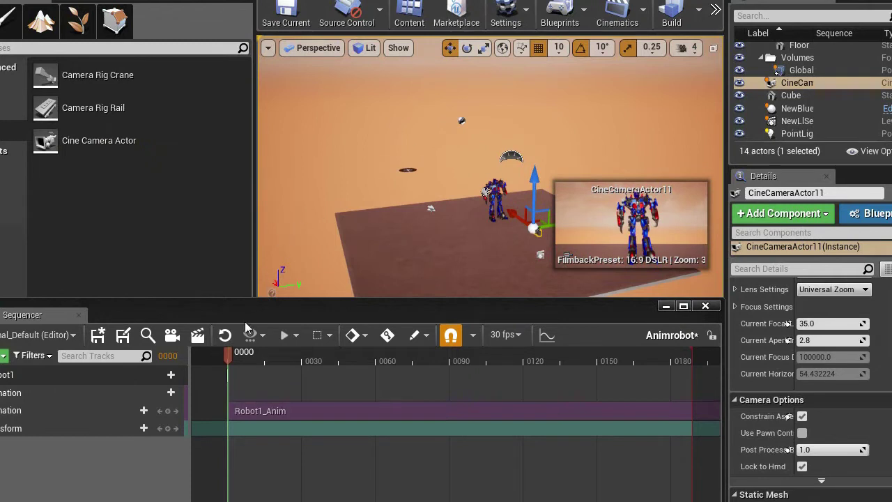
Add CineCameraActor11 to the Animrobot sequence and preview its view along the timeline.
left_click_drag(245, 321, 221, 320)
left_click_drag(797, 82, 205, 478)
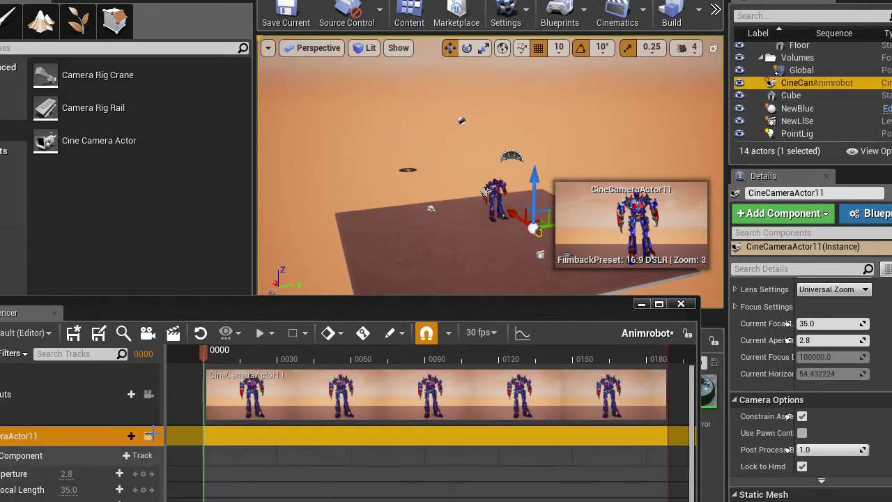
left_click_drag(202, 351, 205, 379)
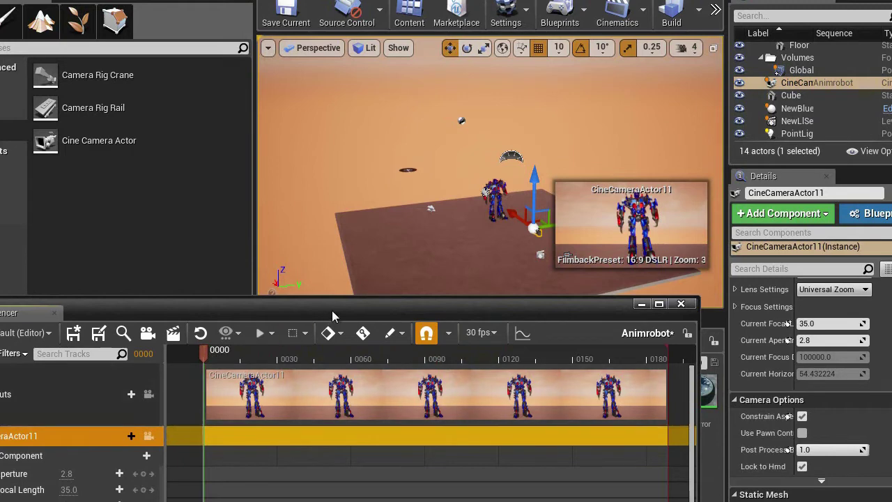
left_click_drag(335, 316, 304, 312)
right_click_drag(445, 214, 481, 277)
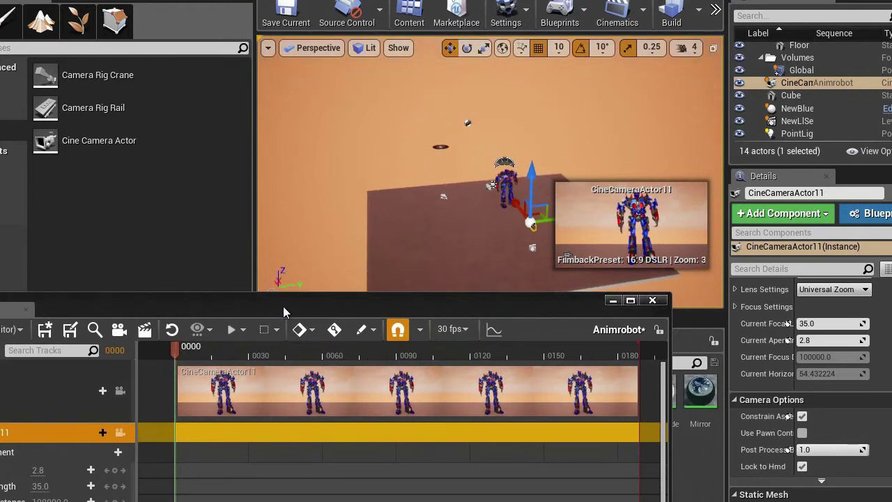
left_click_drag(284, 311, 351, 104)
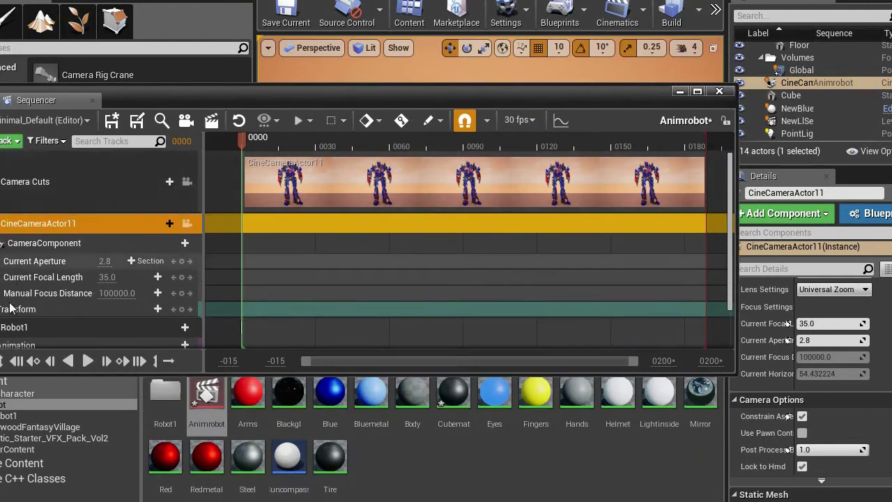
Expand the camera's Transform track and key its starting location at frame 0.
scroll(83, 280, "down", 2)
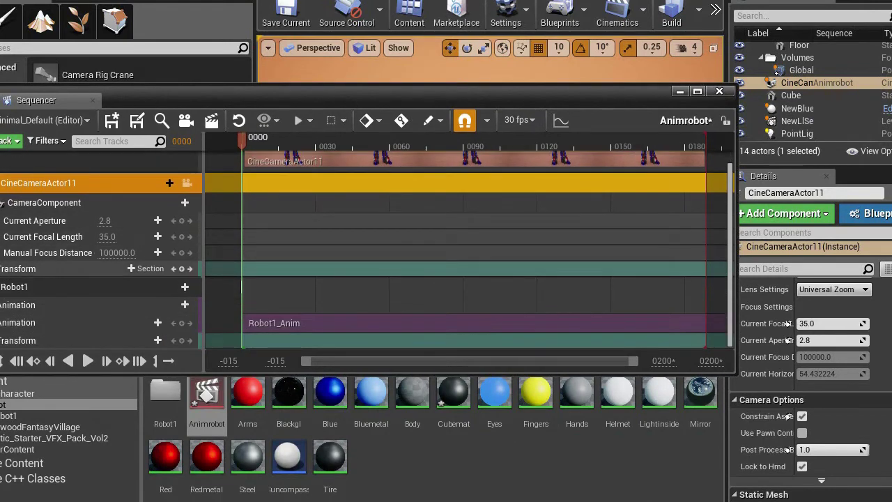
left_click(1, 268)
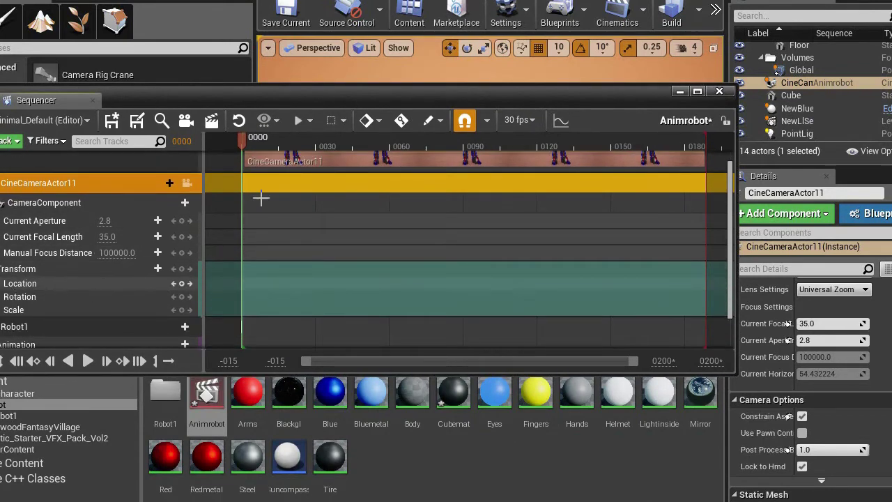
left_click_drag(327, 96, 324, 305)
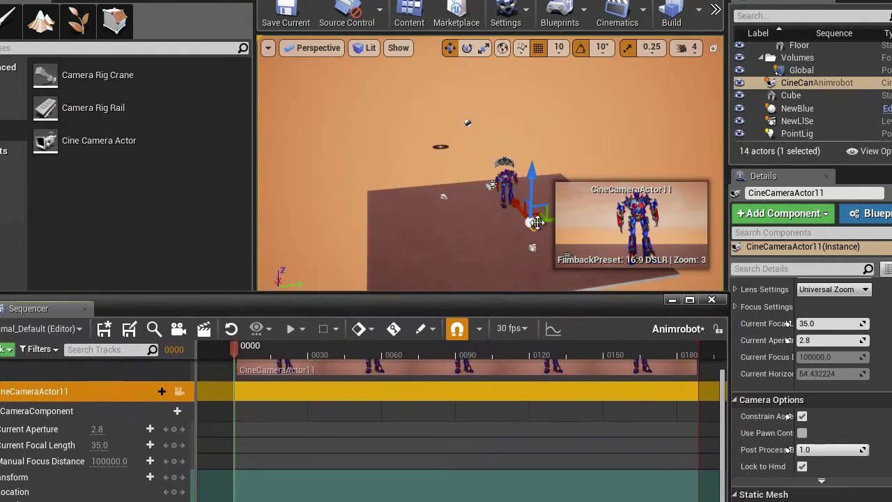
left_click_drag(515, 210, 525, 224)
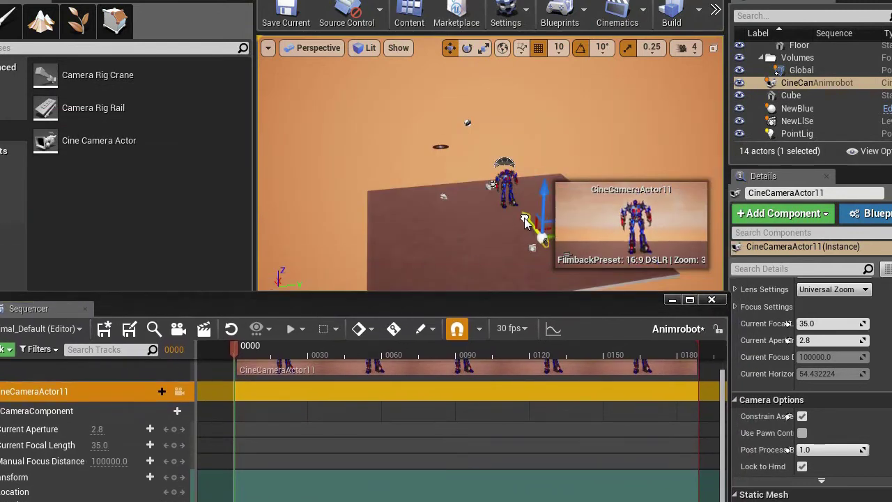
left_click(174, 493)
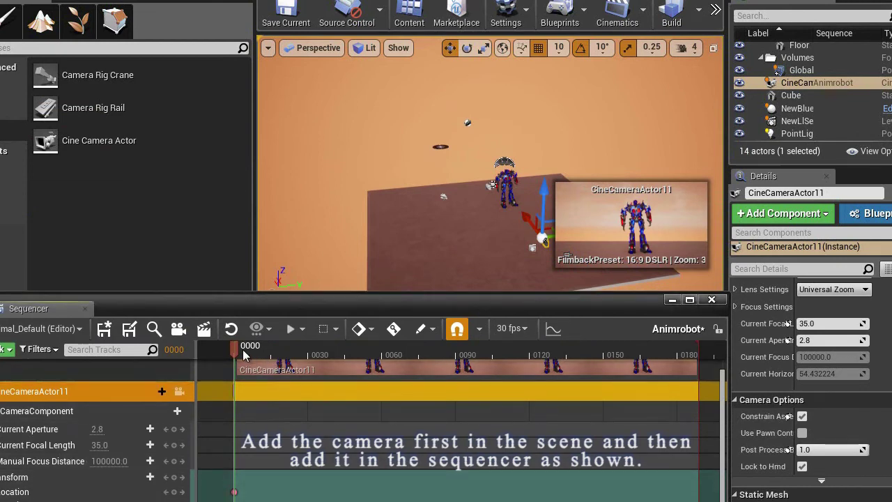
Move the camera closer to the robot, key it at frame 190, and preview the move.
left_click_drag(234, 345, 703, 355)
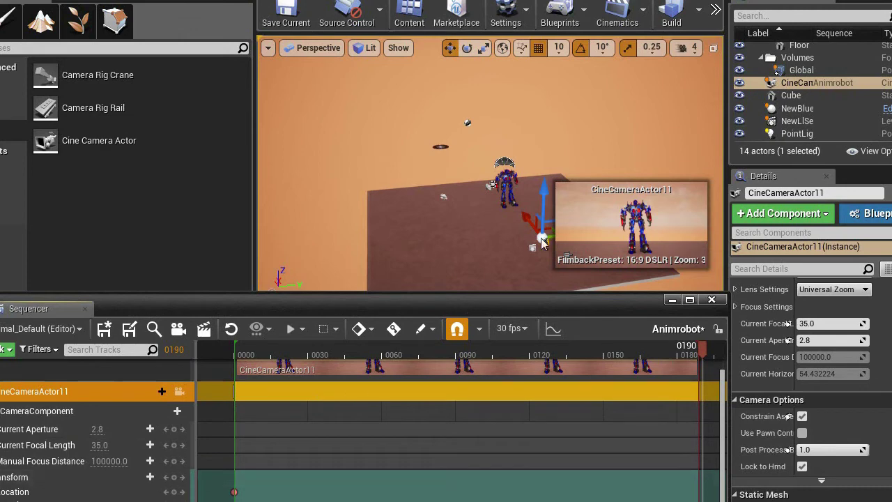
left_click_drag(528, 227, 516, 212)
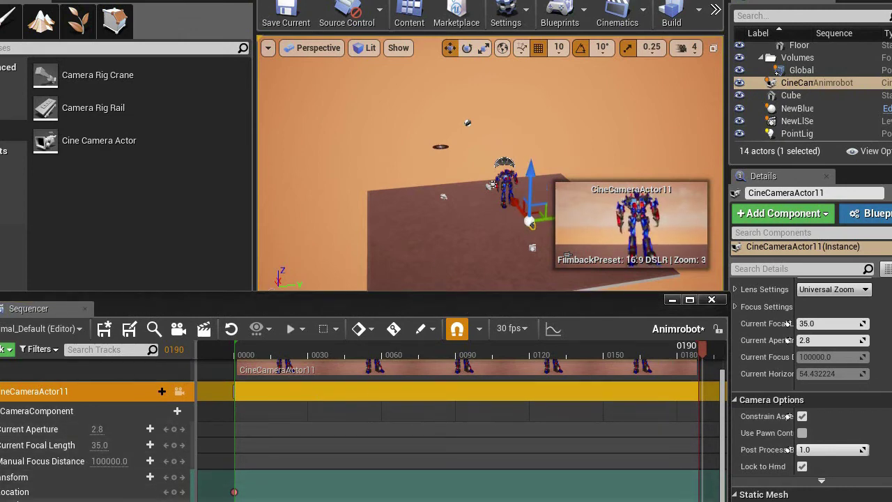
left_click(175, 477)
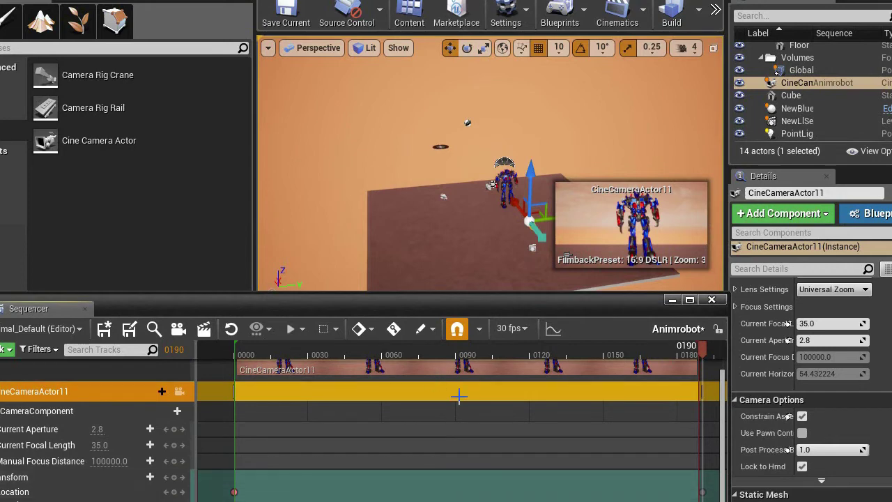
left_click_drag(292, 351, 608, 388)
left_click_drag(517, 415, 470, 409)
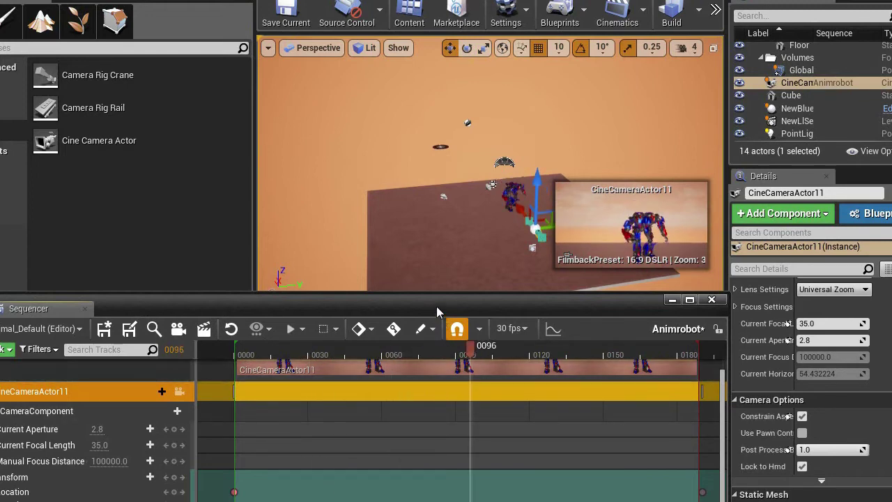
Rearrange the Sequencer timeline window to reveal more of the level around the robot.
left_click_drag(436, 298, 440, 289)
right_click_drag(456, 221, 456, 220)
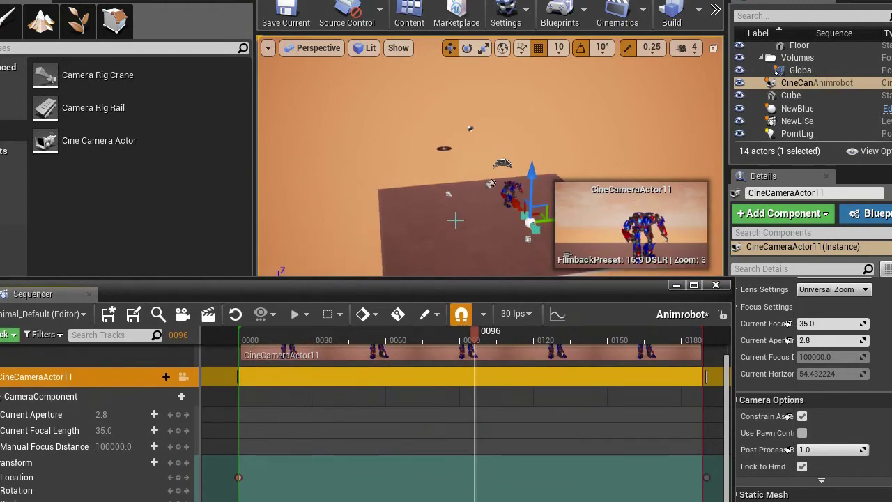
left_click_drag(385, 291, 387, 245)
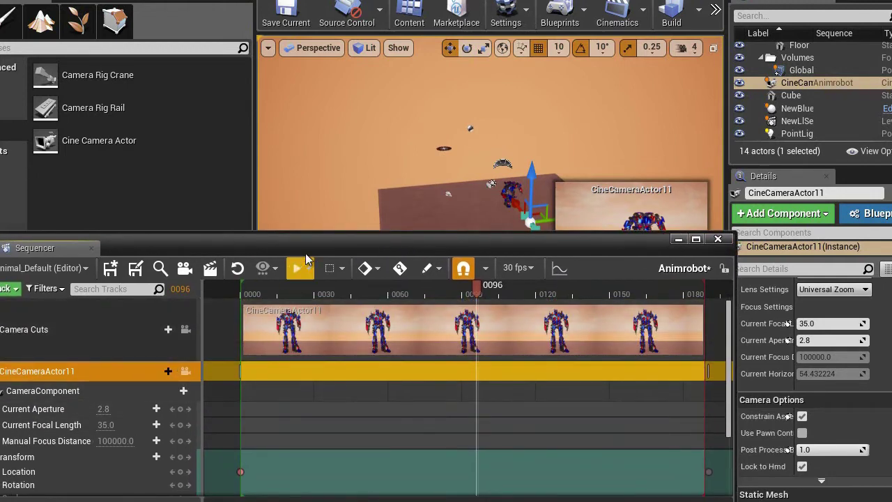
left_click_drag(317, 249, 244, 326)
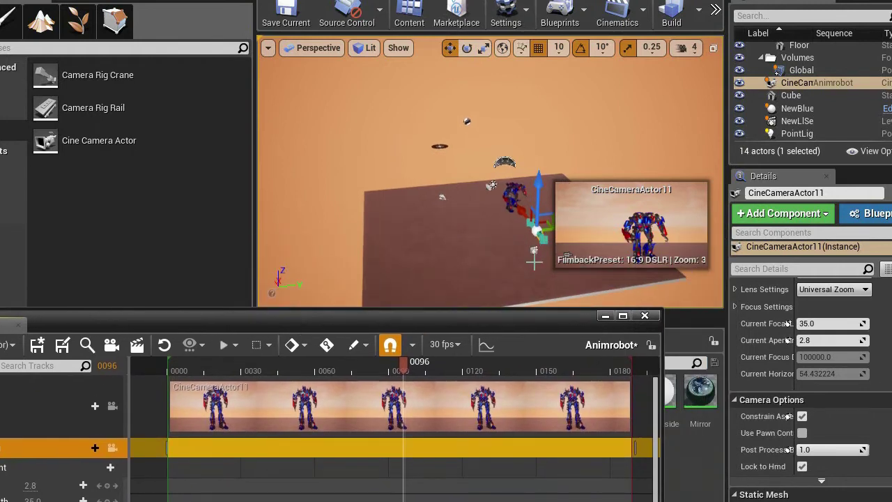
Orbit to the cine camera, focus on it with F, and toggle game view with G.
left_click_drag(534, 257, 712, 268, "alt")
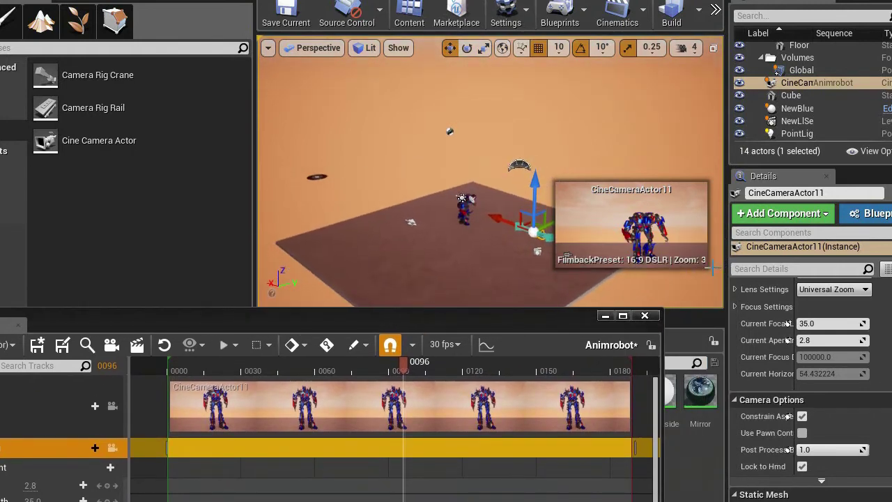
key("f")
scroll(484, 230, "down", 5)
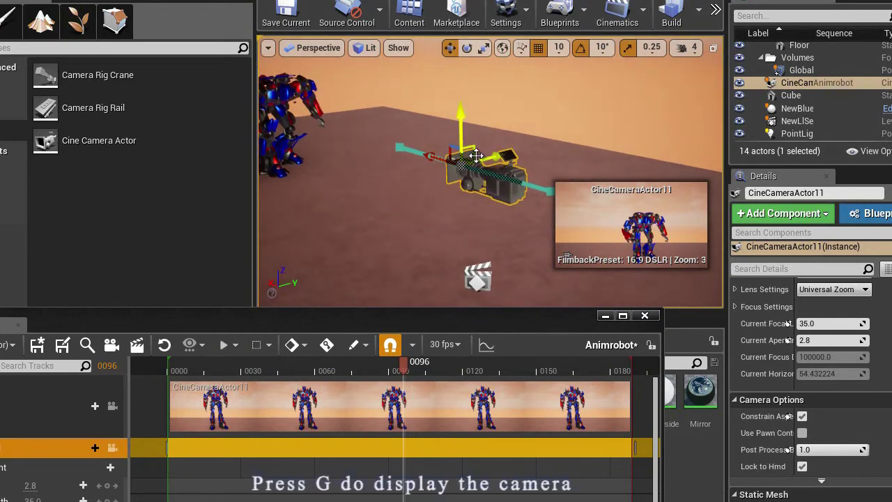
key("g")
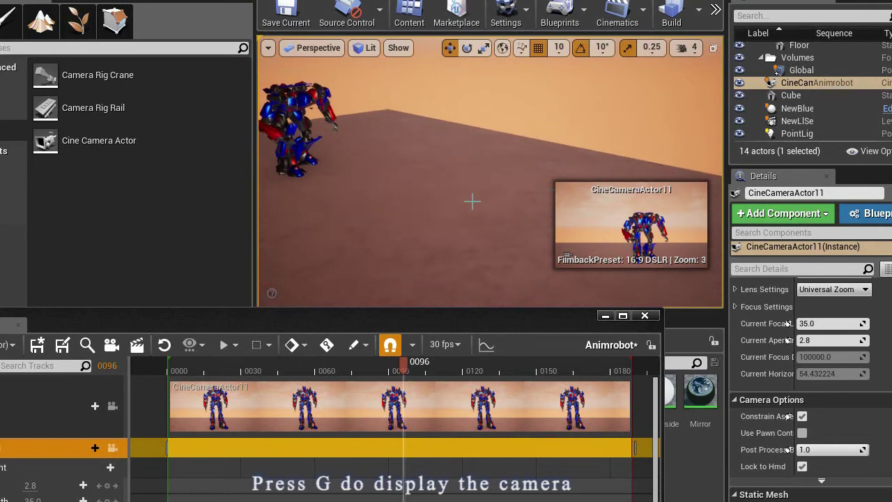
key("g")
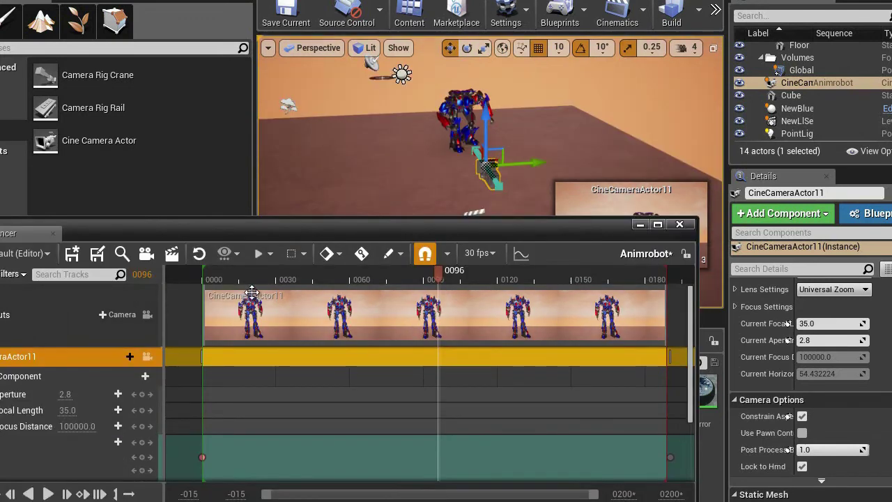
Scrub the playhead to frame 0044 and check the Camera Cuts camera binding options.
left_click_drag(273, 273, 309, 274)
left_click_drag(387, 233, 391, 264)
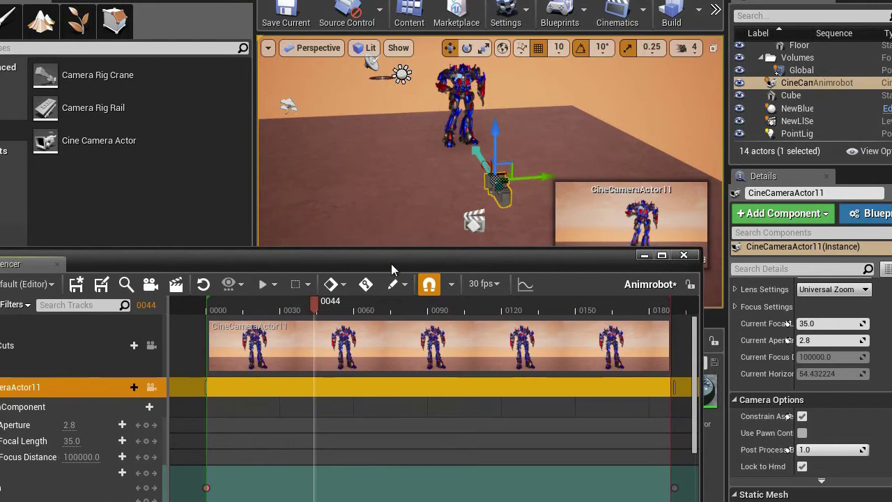
left_click(129, 345)
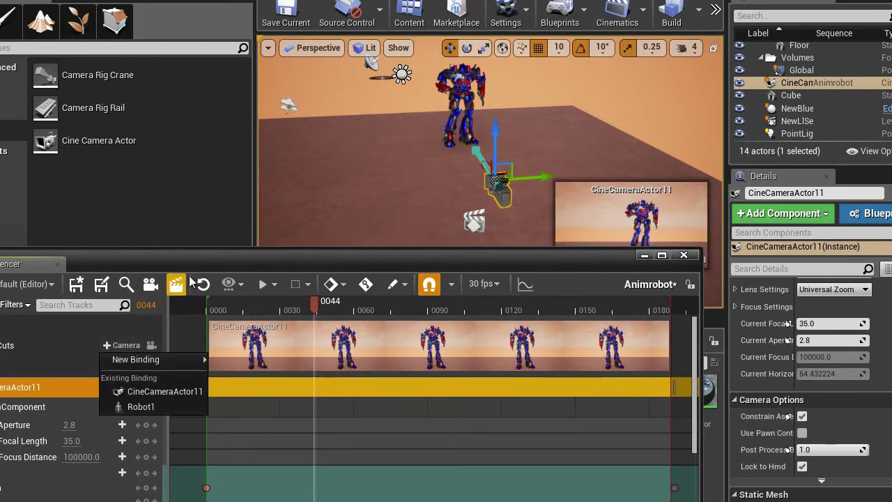
left_click_drag(208, 254, 214, 227)
left_click(66, 319)
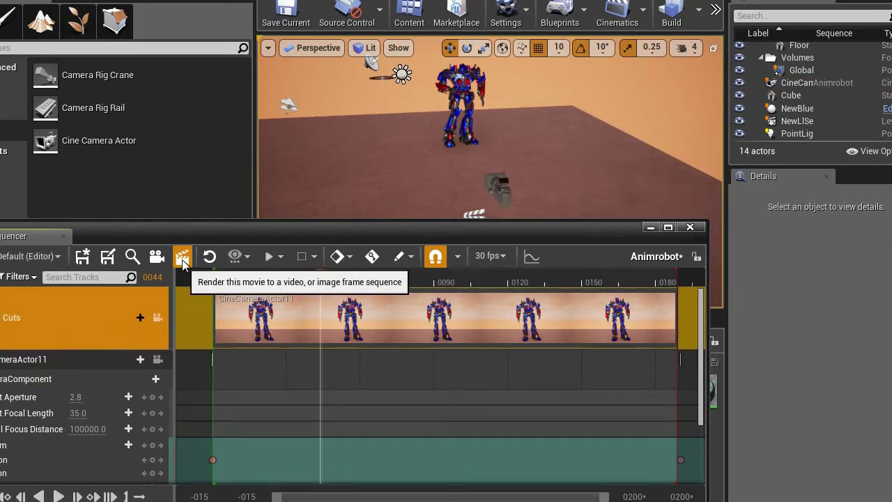
In Render Movie Settings, enable custom start and end frames to render 0000–0189.
left_click(182, 258)
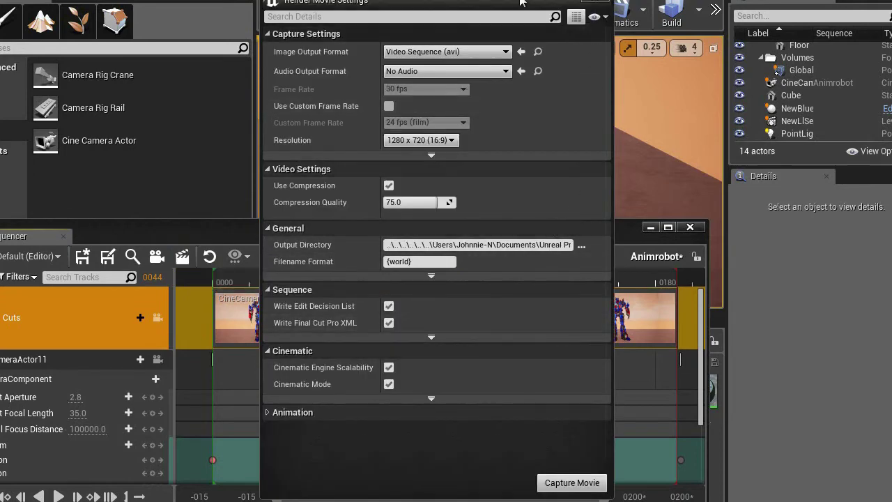
left_click_drag(484, 3, 481, 5)
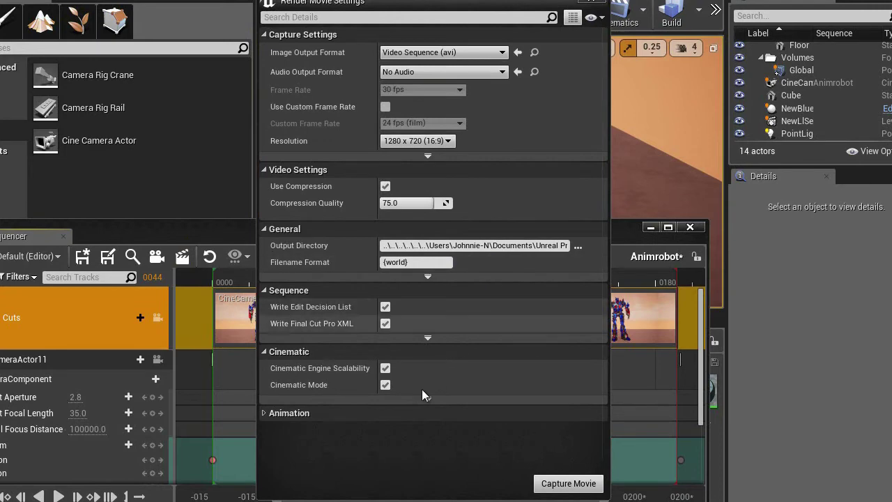
left_click(401, 412)
scroll(404, 417, "down", 3)
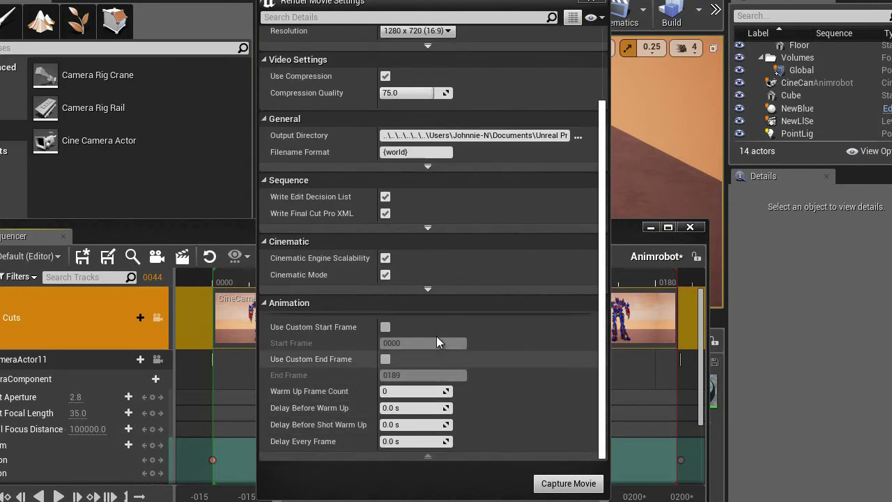
left_click(382, 327)
left_click(385, 359)
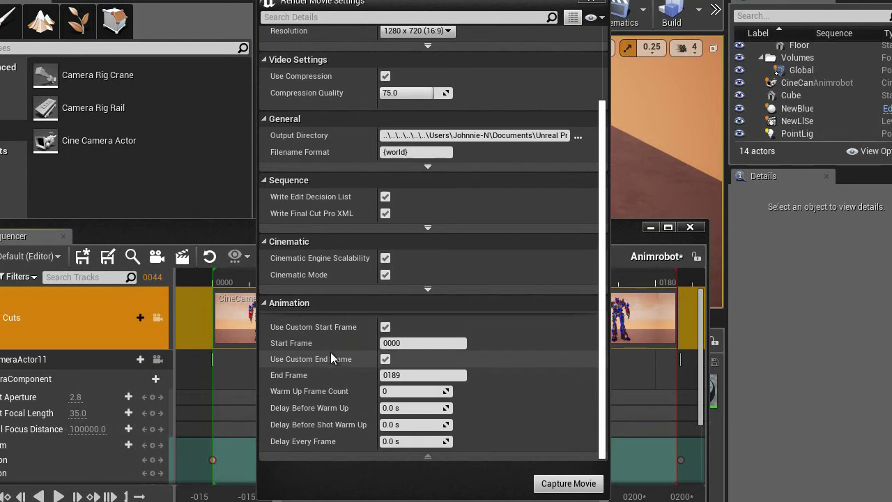
Leave the output directory unchanged and start the AVI movie capture.
left_click_drag(347, 9, 329, 16)
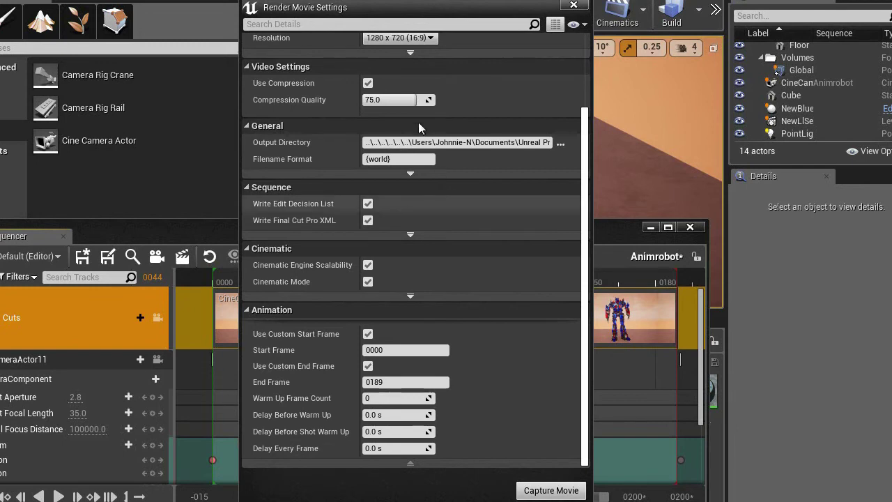
left_click_drag(388, 8, 329, 21)
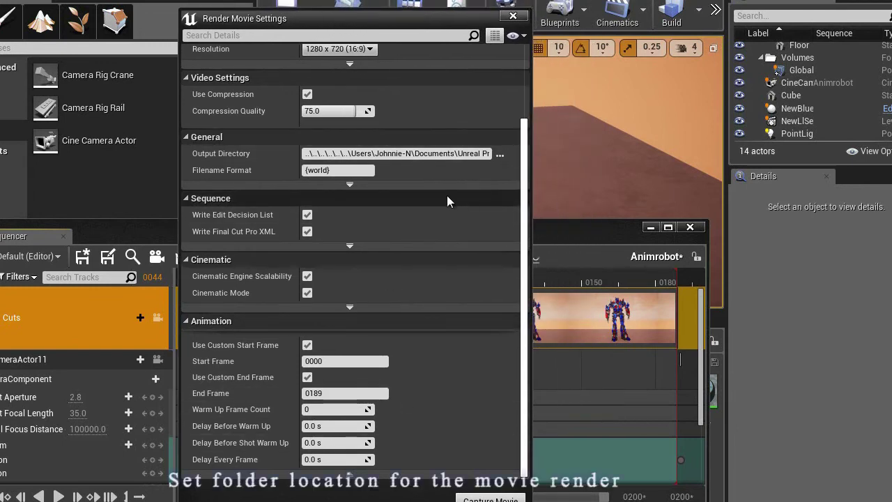
left_click(387, 154)
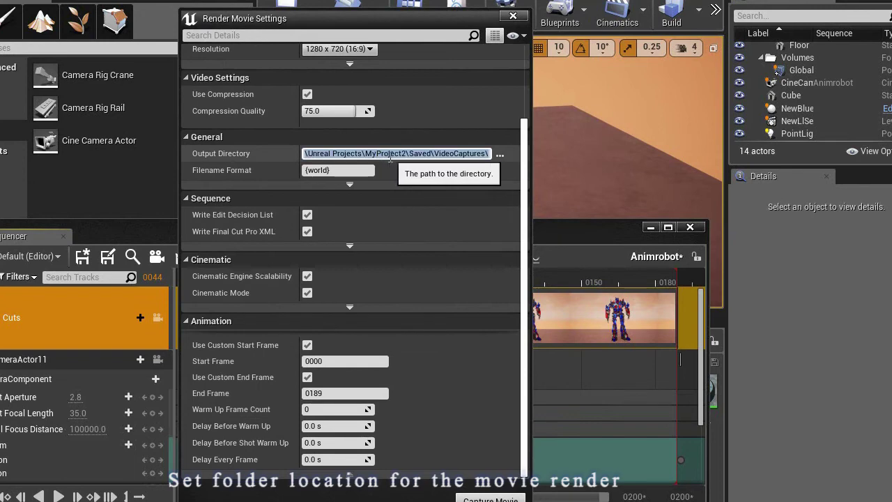
left_click(399, 154)
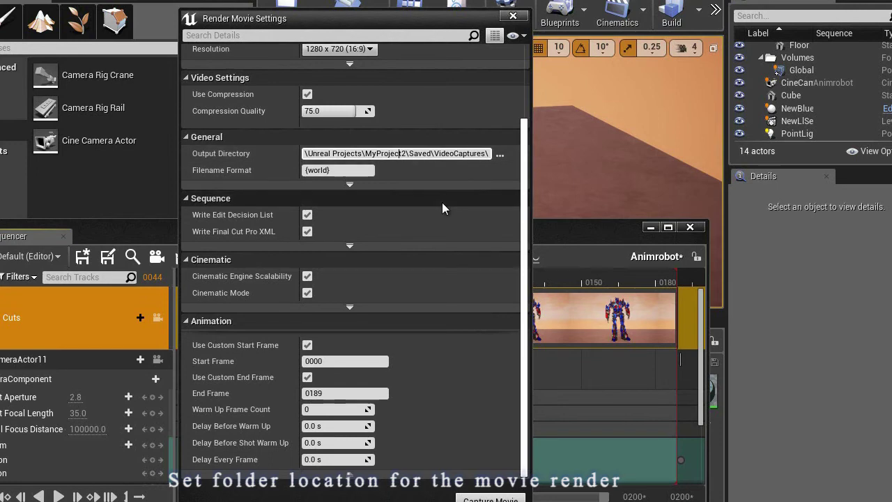
left_click_drag(379, 21, 368, 19)
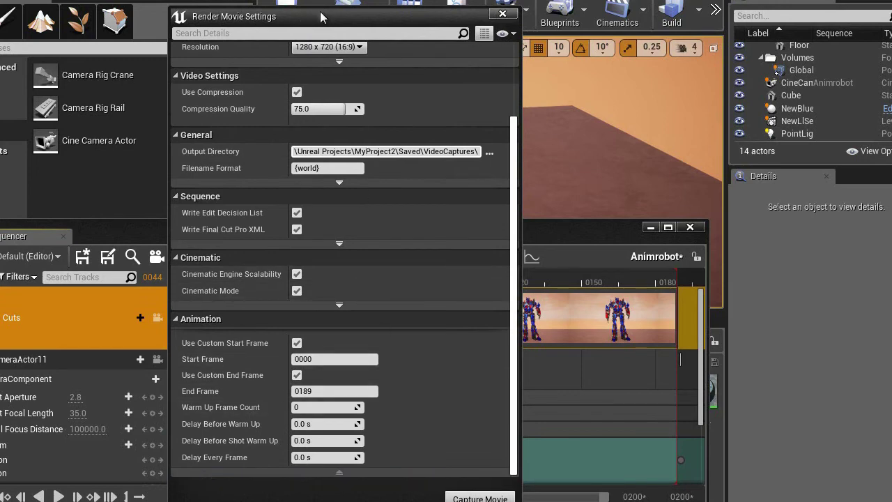
left_click_drag(320, 17, 309, 16)
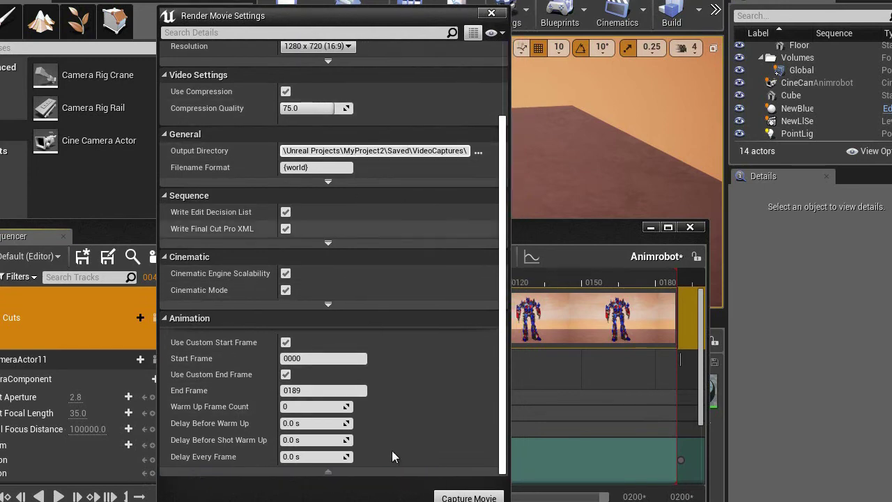
left_click(460, 495)
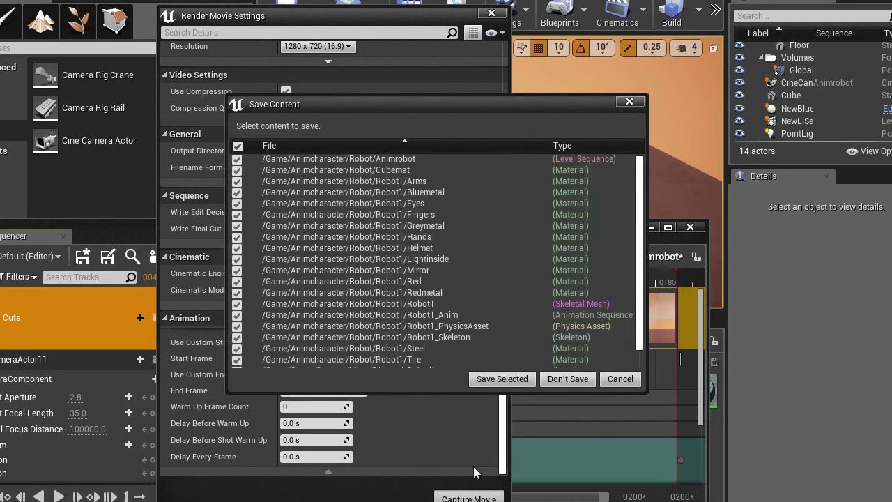
Save the selected Animrobot and Robot1 assets from the Save Content prompt.
left_click(503, 379)
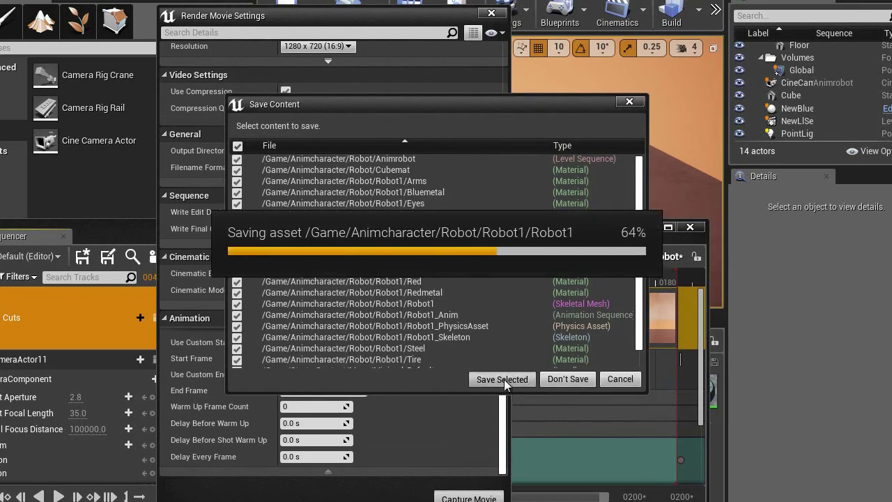